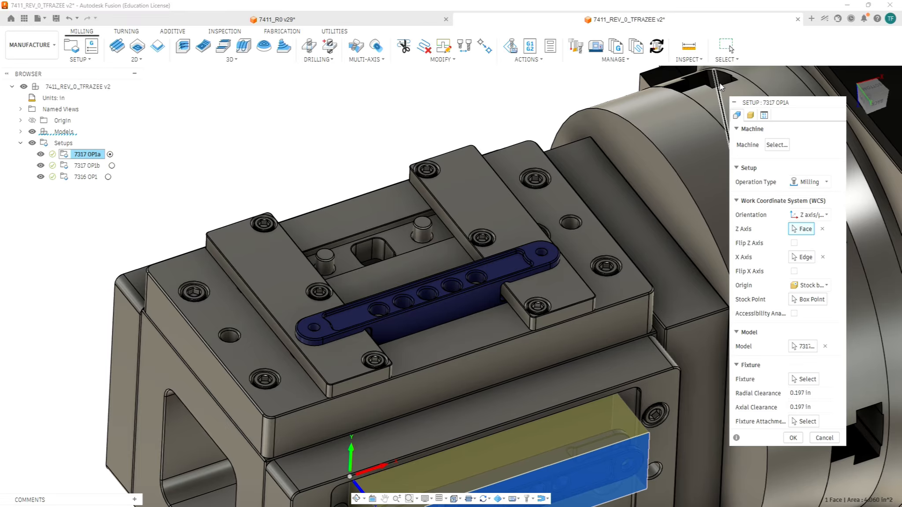
# Add the prefix 7317 to the program comment of setup 7317 OP1a
pyautogui.click(765, 115)
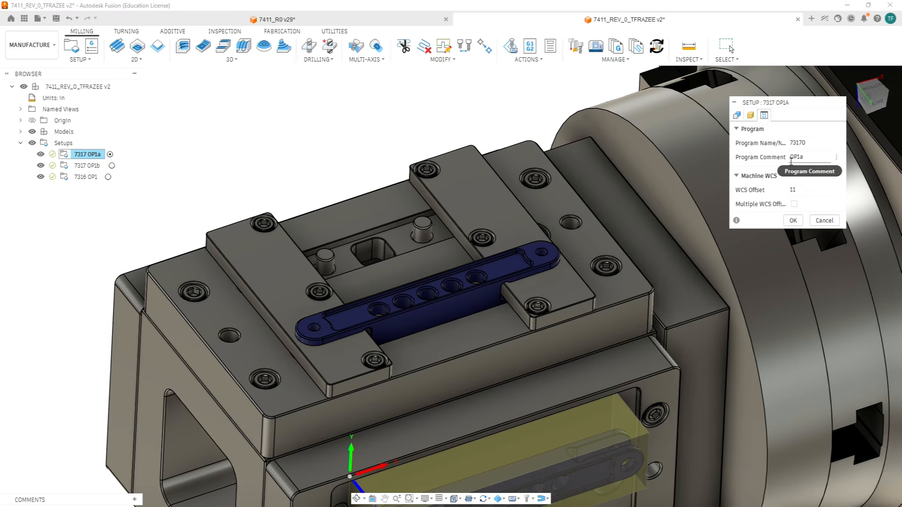
pyautogui.click(795, 157)
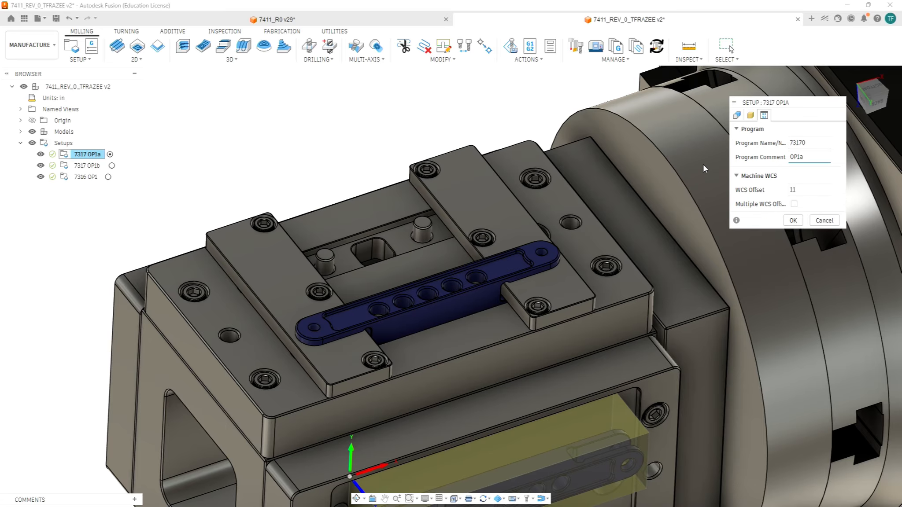
pyautogui.write('7312')
pyautogui.press('BackSpace')
pyautogui.press('BackSpace')
pyautogui.write('7')
pyautogui.click(794, 220)
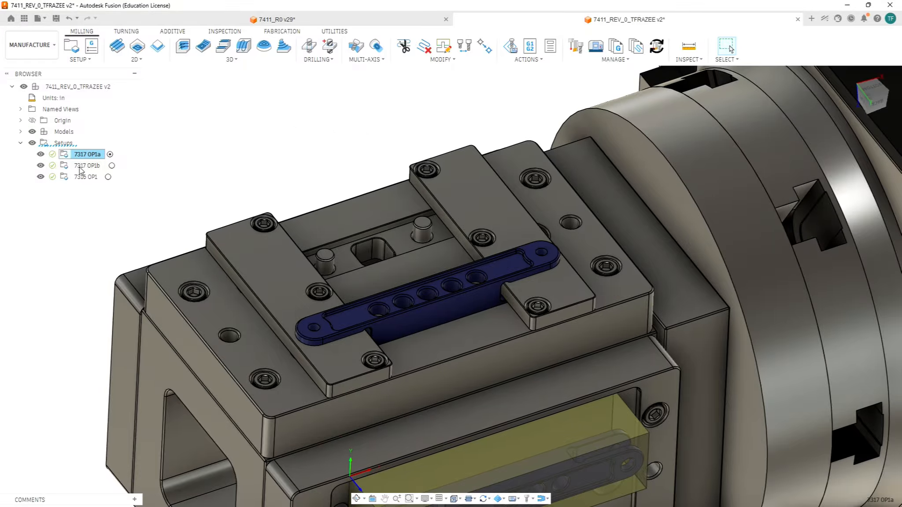
# Edit setup 7317 OP1b and add the prefix 7317 to its program comment
pyautogui.click(81, 166)
pyautogui.rightClick(82, 166)
pyautogui.click(101, 175)
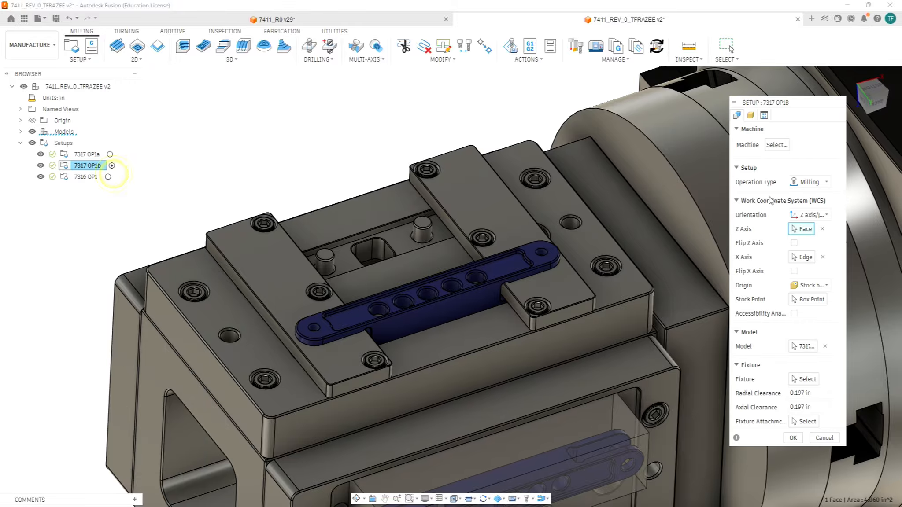
pyautogui.click(764, 115)
pyautogui.click(796, 157)
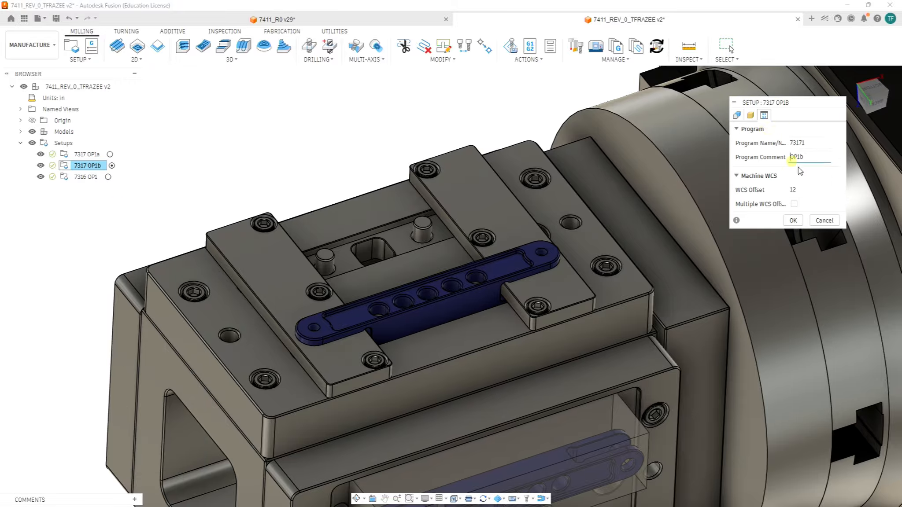
pyautogui.write('7317')
pyautogui.click(793, 220)
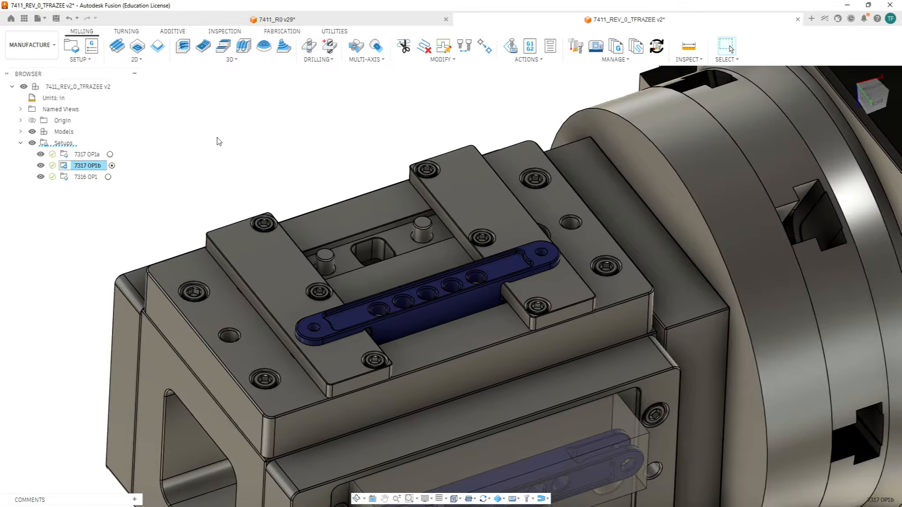
# Inspect the dowel-pin pocket on the fixture, then examine the WCS offset table and datum locations in the 7411_REV_0 PDF drawing
pyautogui.click(171, 164)
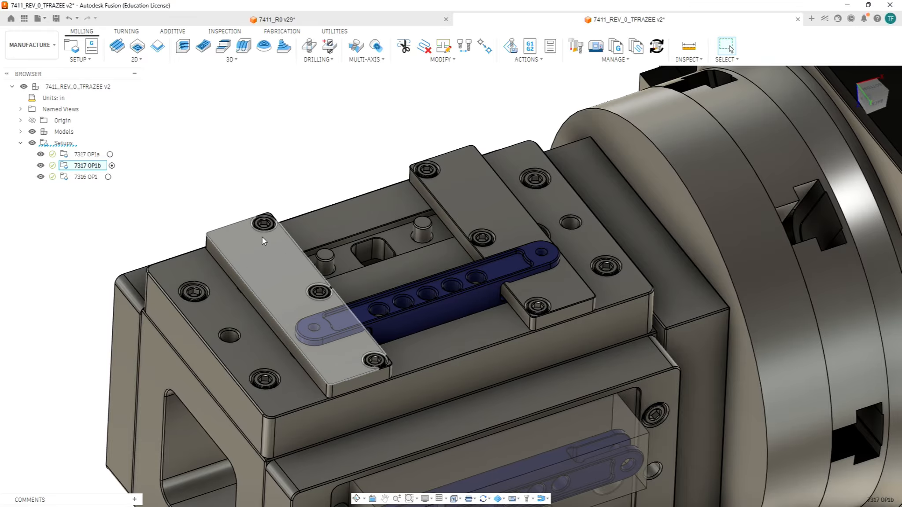
pyautogui.scroll(2, 264, 233)
pyautogui.scroll(2, 281, 229)
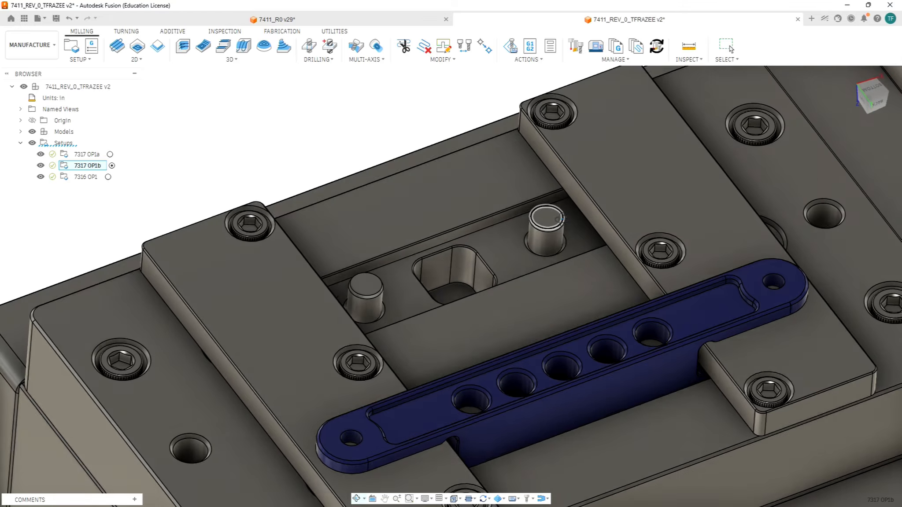
pyautogui.keyDown('shift'); pyautogui.moveTo(560, 219); pyautogui.dragTo(562, 245, button='middle'); pyautogui.keyUp('shift')
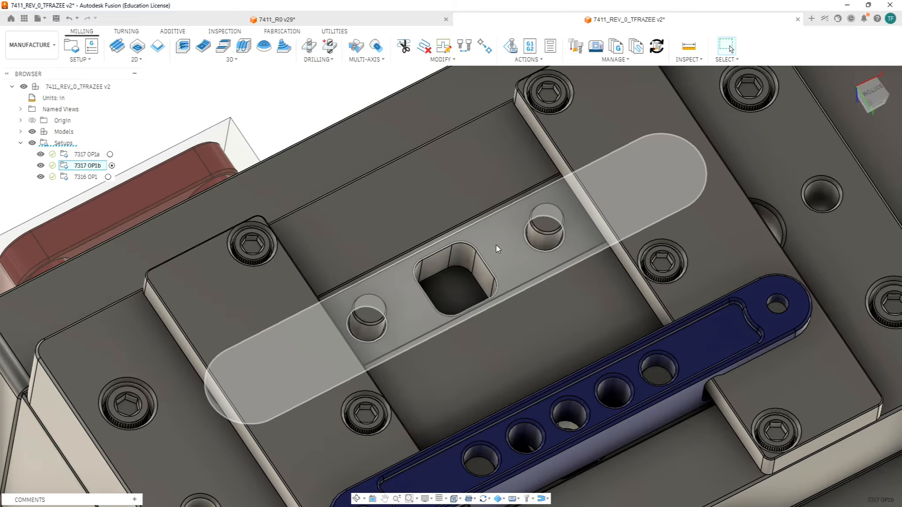
pyautogui.click(501, 506)
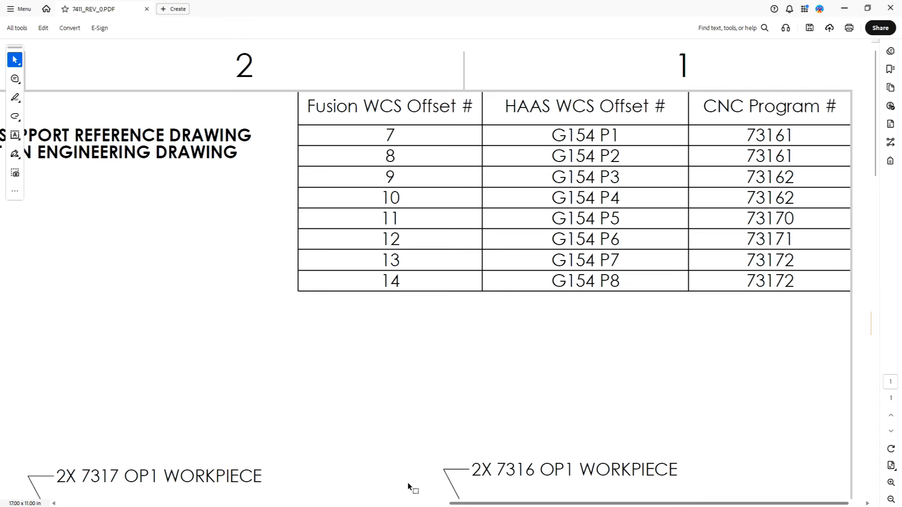
pyautogui.moveTo(502, 502); pyautogui.dragTo(153, 502)
pyautogui.scroll(-2, 289, 362)
pyautogui.scroll(-3, 294, 361)
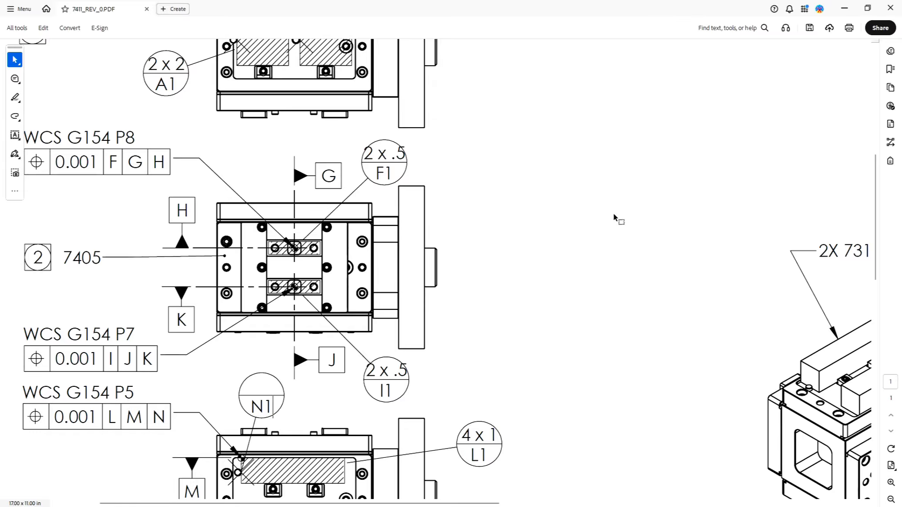
pyautogui.click(843, 9)
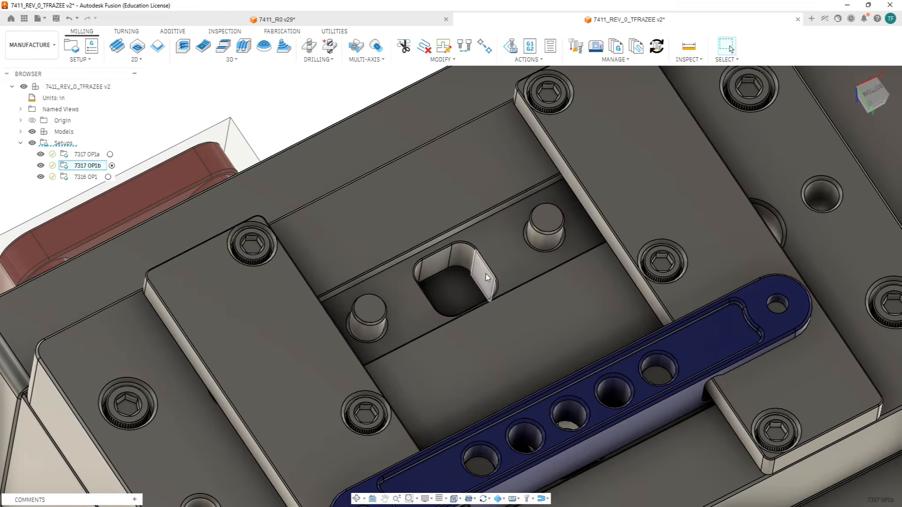
# Measure the distance between the long edge of the 7317 part and the front face of its stock
pyautogui.scroll(-10, 458, 294)
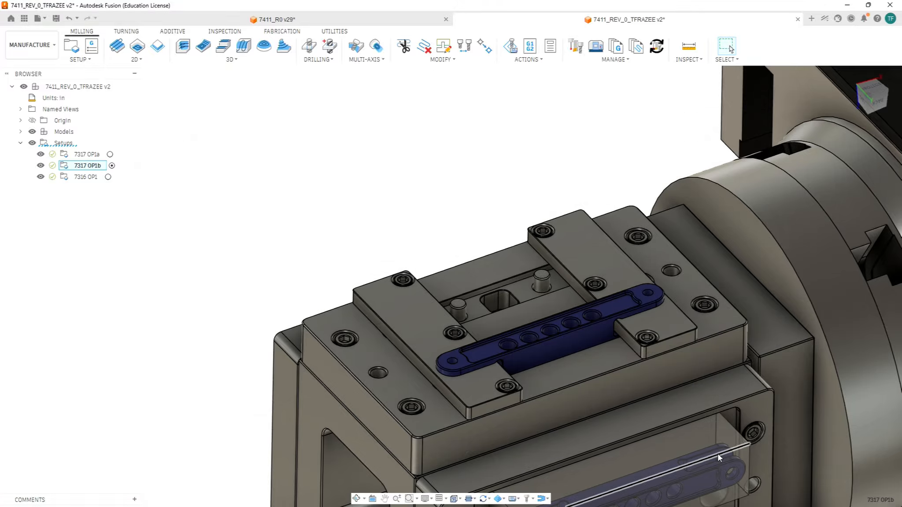
pyautogui.scroll(-5, 624, 392)
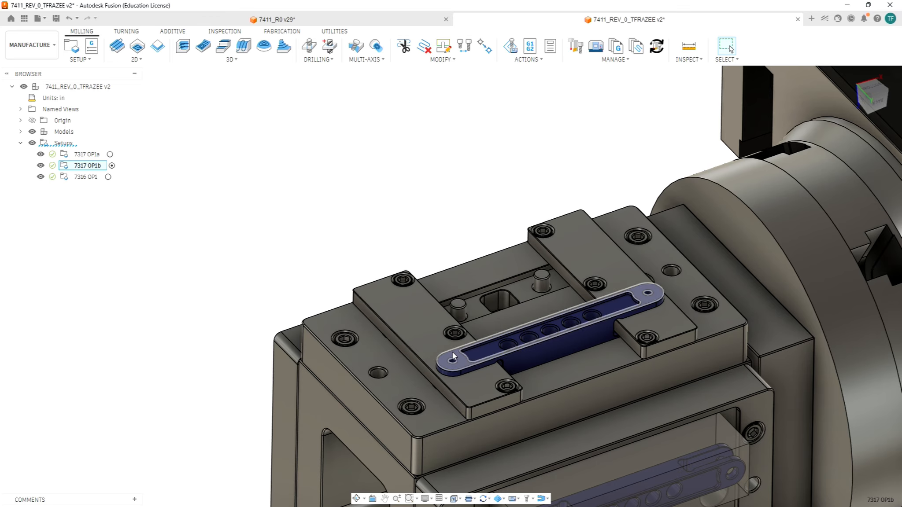
pyautogui.scroll(8, 515, 435)
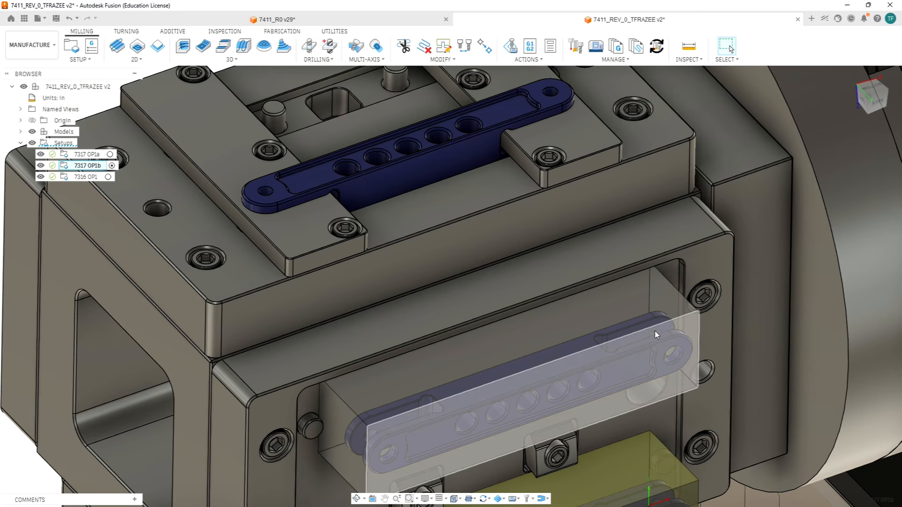
pyautogui.click(689, 46)
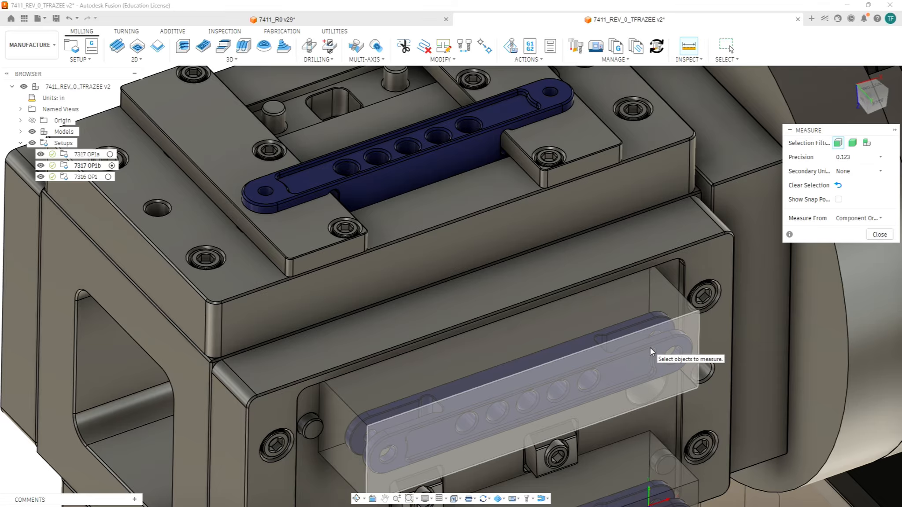
pyautogui.moveTo(654, 355); pyautogui.dragTo(514, 363, button='middle')
pyautogui.click(504, 374)
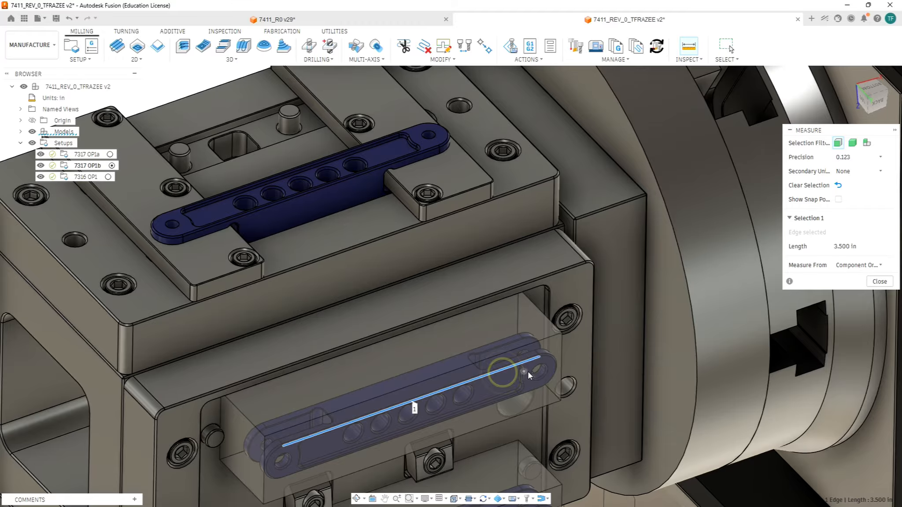
pyautogui.click(555, 351)
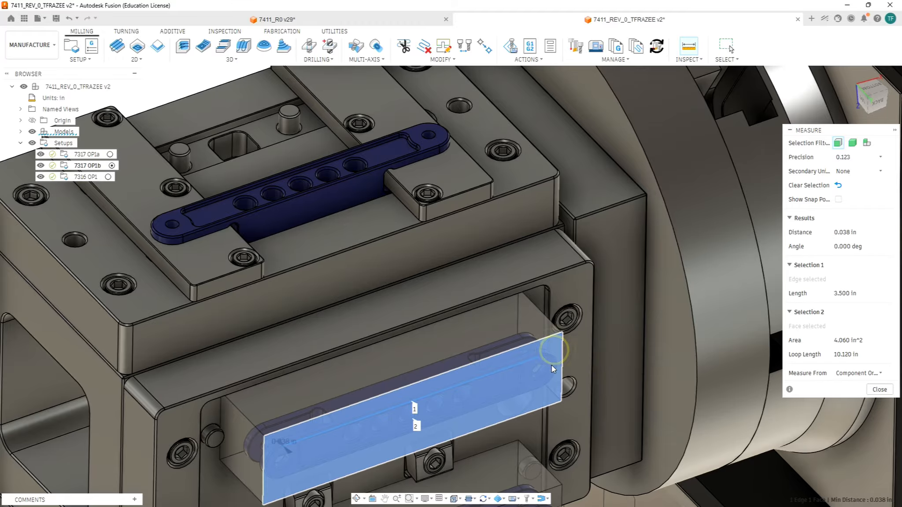
pyautogui.scroll(5, 546, 354)
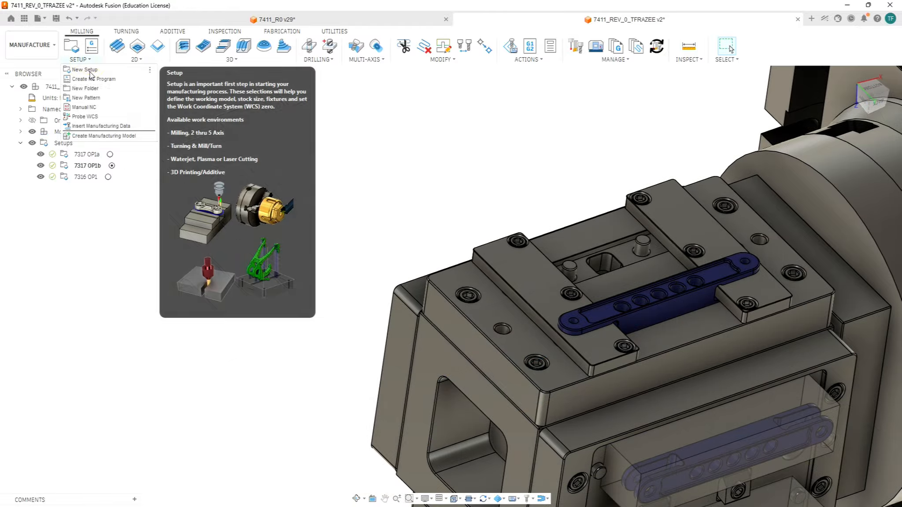
# Create a new milling setup with the blue bar on top of the fixture as its model body
pyautogui.click(90, 71)
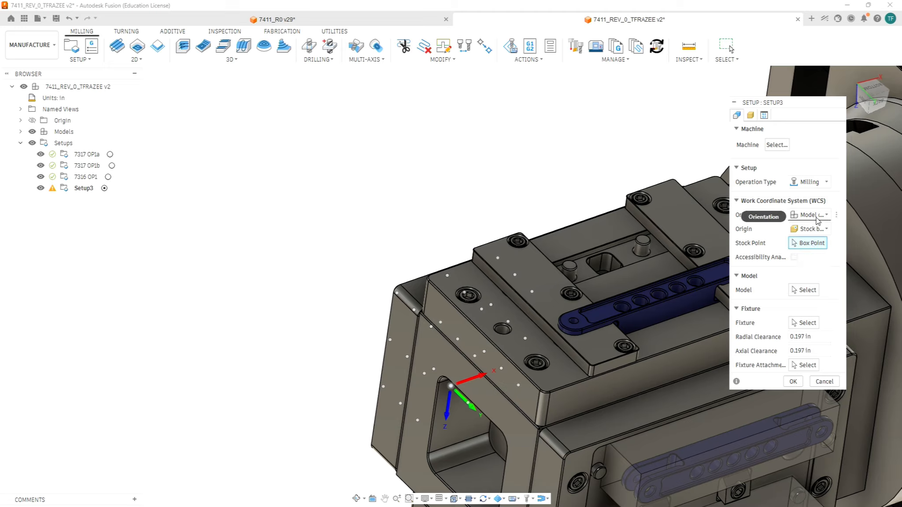
pyautogui.click(804, 290)
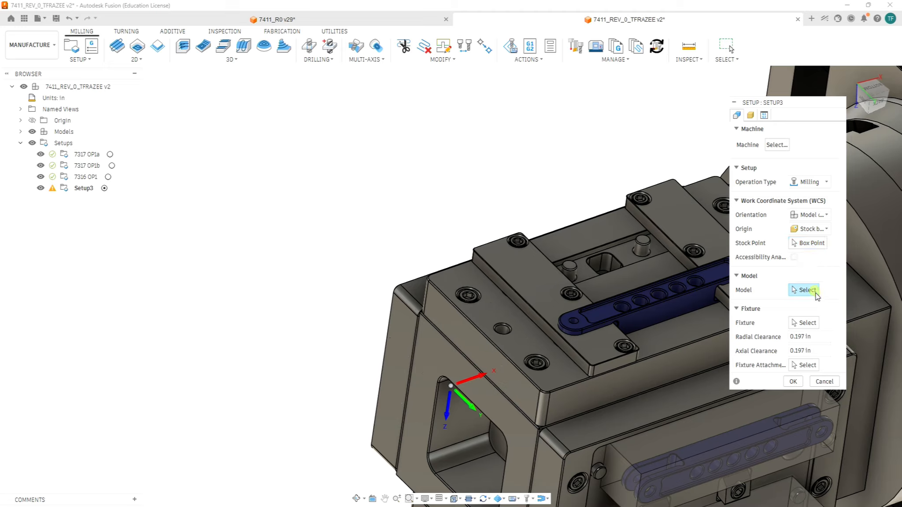
pyautogui.click(680, 310)
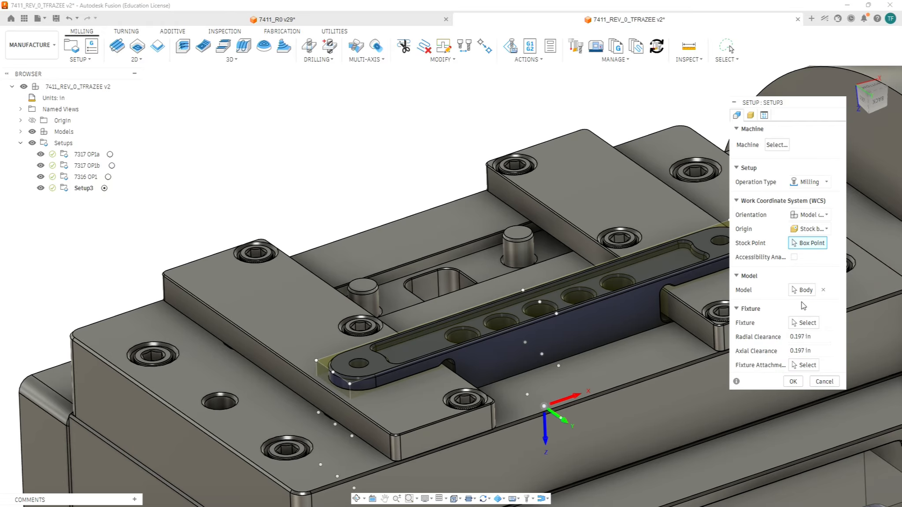
# Orient the WCS by Z axis/plane & X axis, using the bar's top face for Z and its long edge as flipped X
pyautogui.click(813, 217)
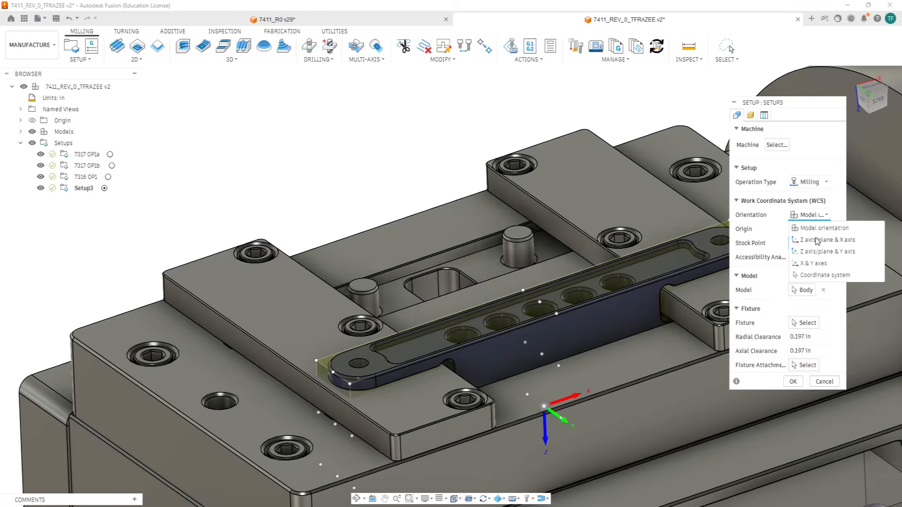
pyautogui.click(816, 241)
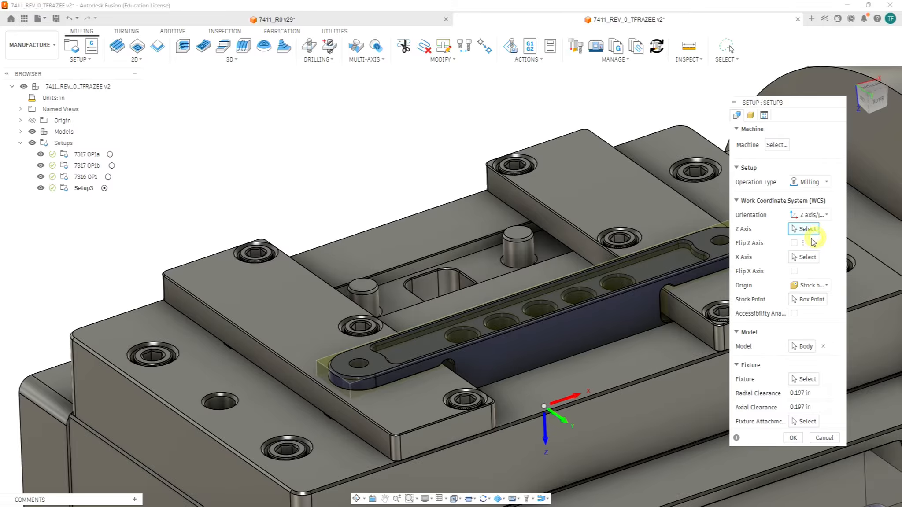
pyautogui.click(379, 366)
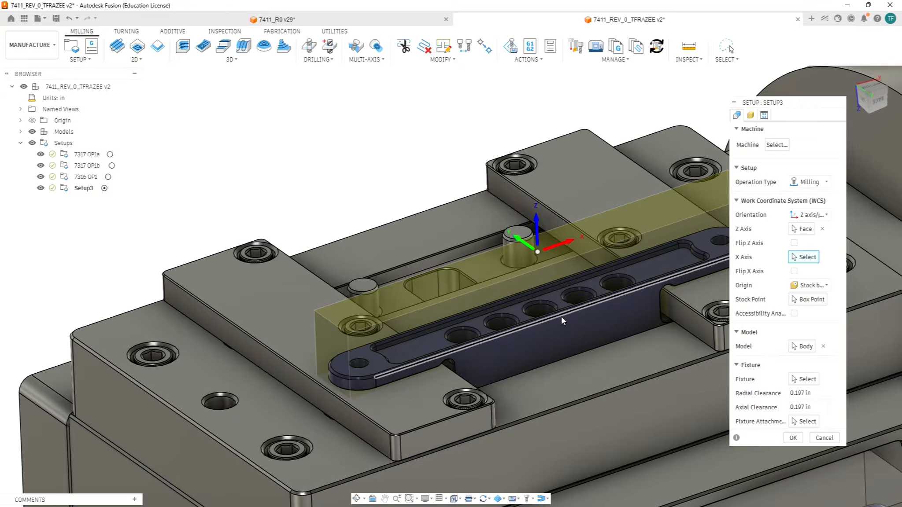
pyautogui.click(562, 320)
pyautogui.click(794, 271)
pyautogui.scroll(-6, 545, 265)
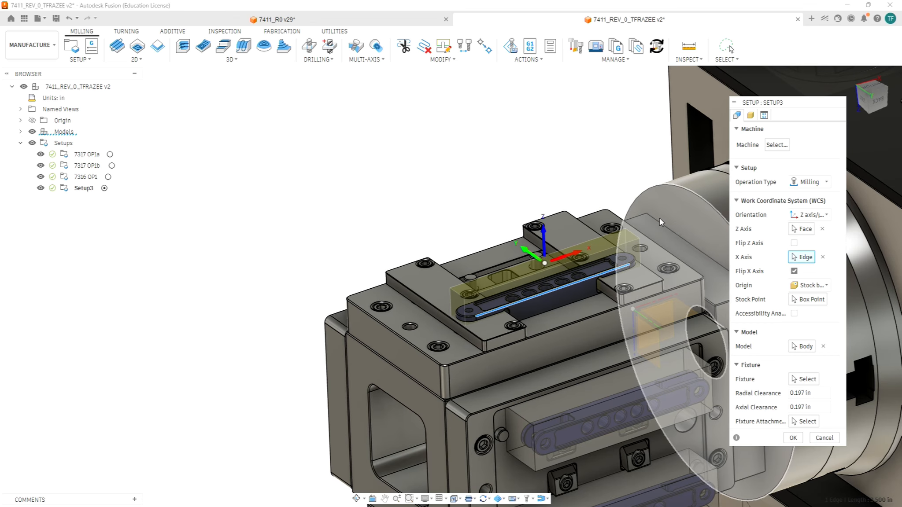
pyautogui.scroll(3, 657, 221)
pyautogui.scroll(2, 438, 319)
pyautogui.scroll(2, 510, 276)
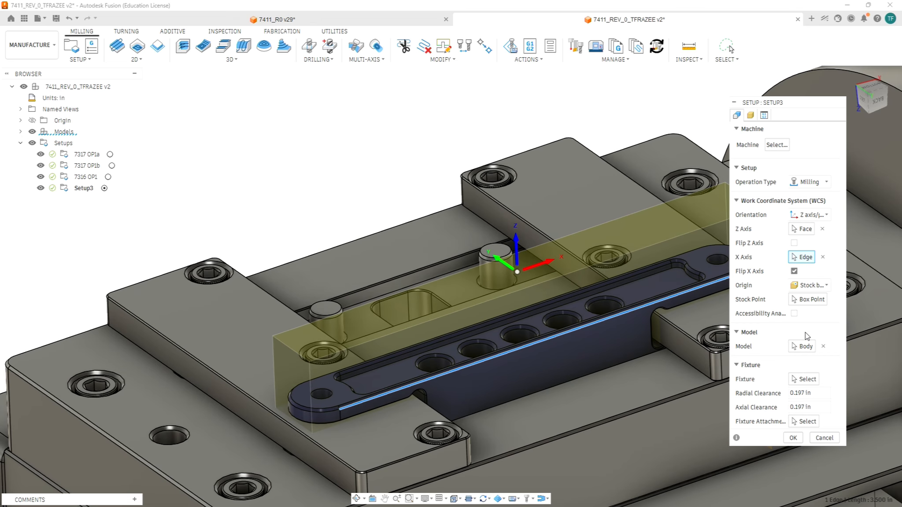
# Set the stock mode to Relative size box with the offset mode Add stock to all sides
pyautogui.click(744, 115)
pyautogui.click(751, 115)
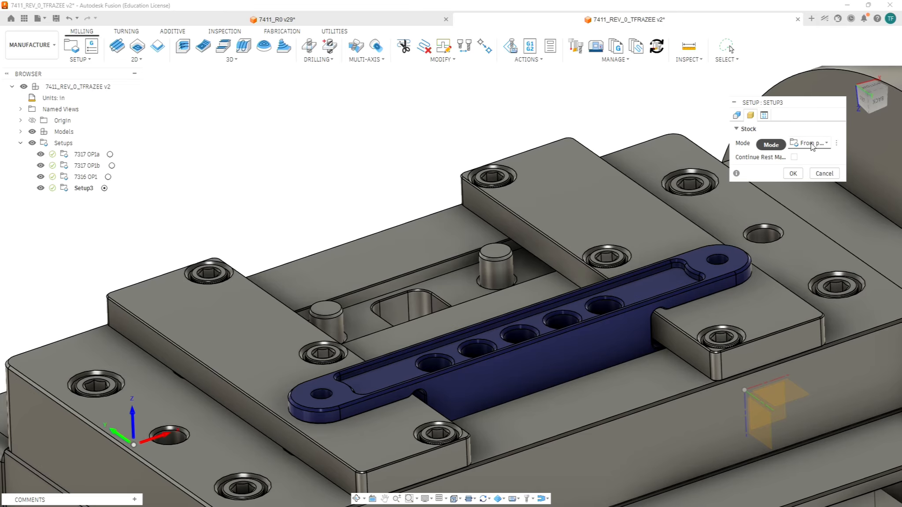
pyautogui.click(826, 144)
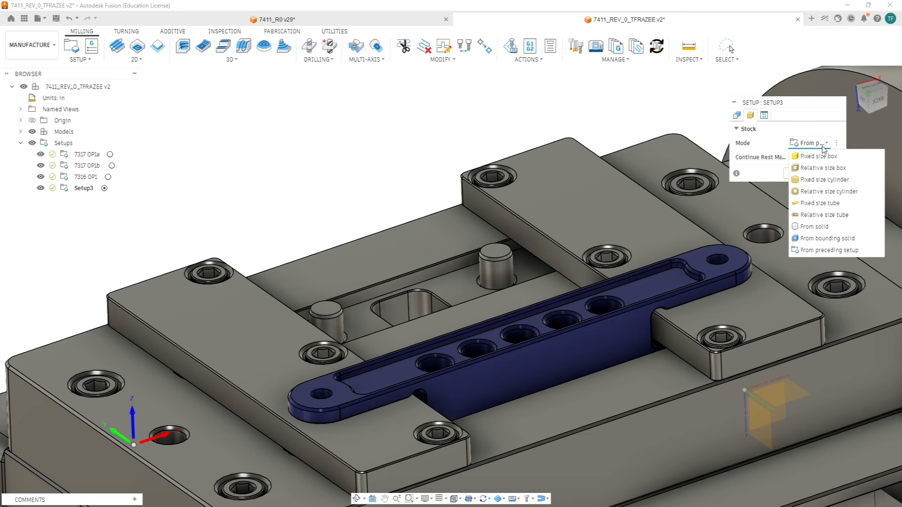
pyautogui.click(822, 167)
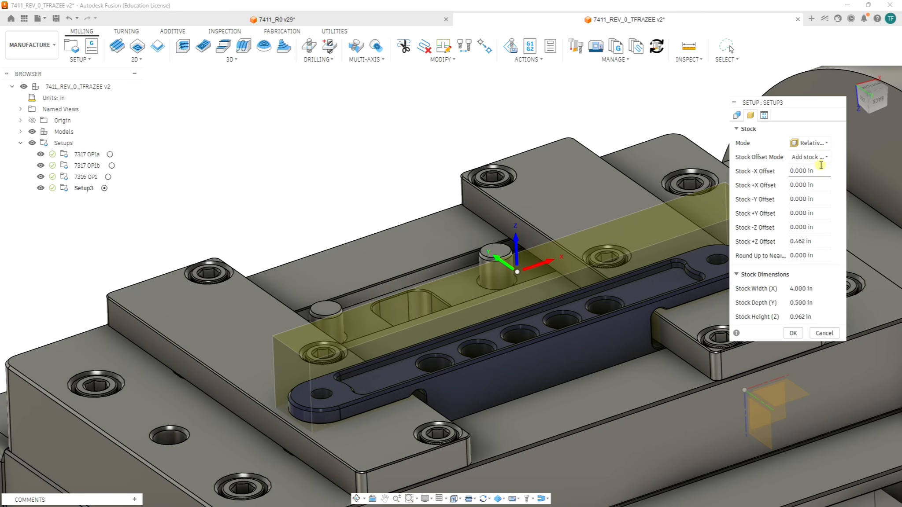
pyautogui.click(814, 156)
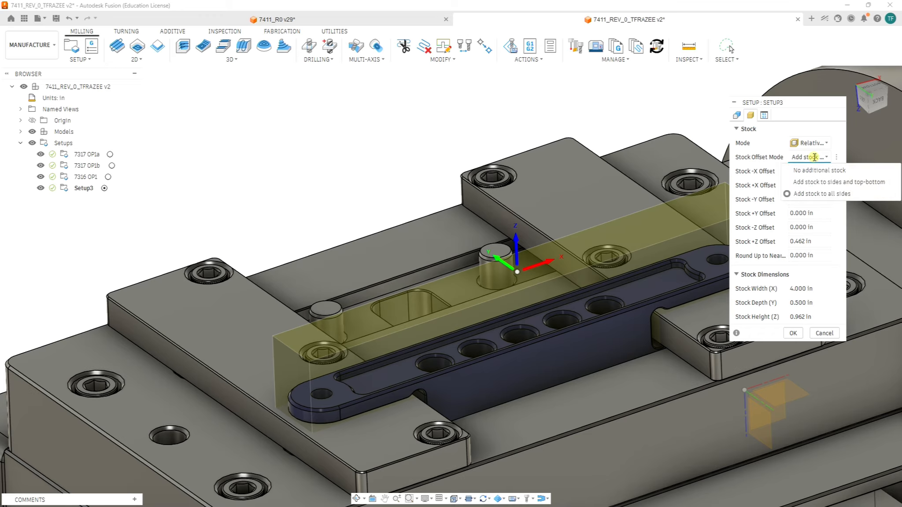
pyautogui.click(816, 194)
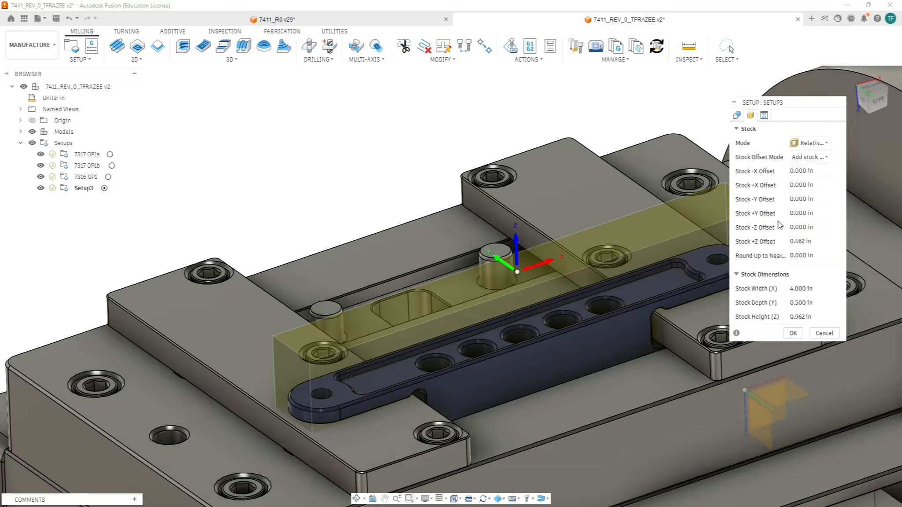
# Set the stock offsets to 0.25 in for -Y, 0.25 in for +X and -0.5 in for -Z
pyautogui.click(816, 198)
pyautogui.write('.25')
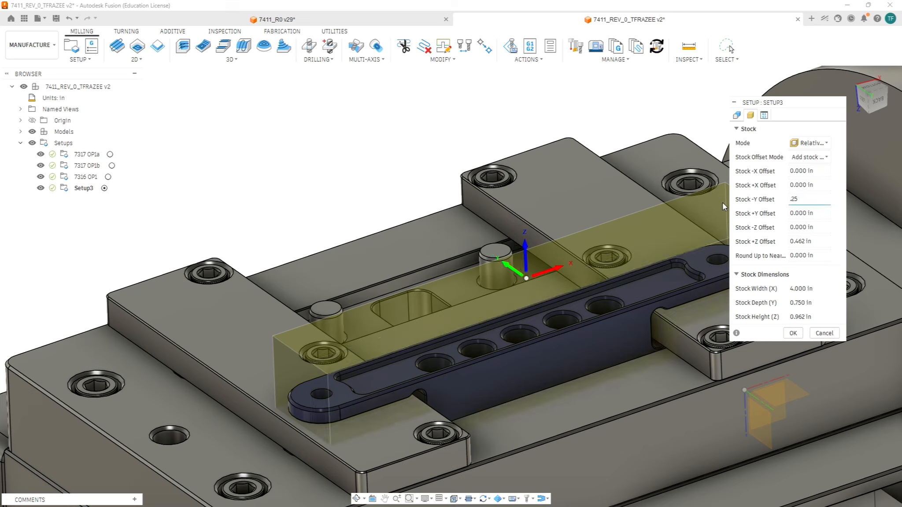
pyautogui.click(816, 183)
pyautogui.write('.25')
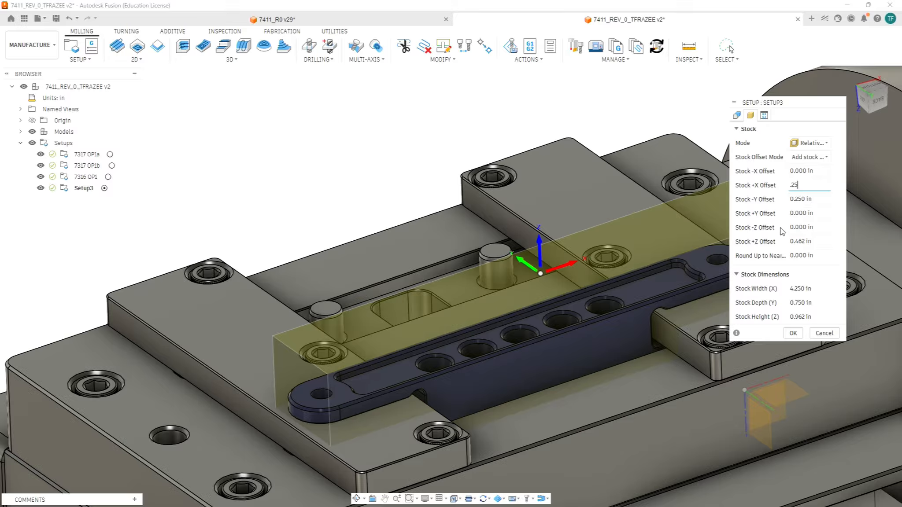
pyautogui.click(817, 227)
pyautogui.write('.5')
pyautogui.write('-')
pyautogui.scroll(8, 354, 401)
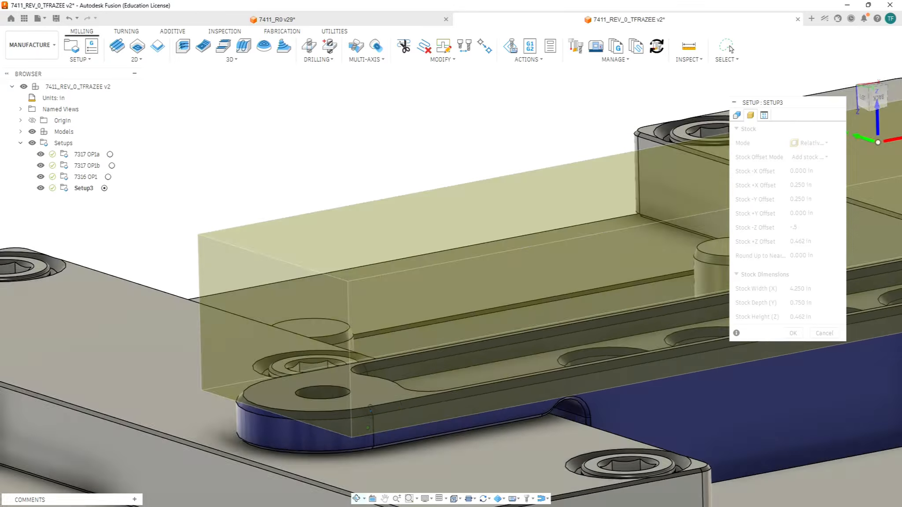
# Set the stock offsets to 0.25 in for +Y and 0.05 in for both -X and +X
pyautogui.keyDown('shift'); pyautogui.moveTo(371, 417); pyautogui.dragTo(375, 401, button='middle'); pyautogui.keyUp('shift')
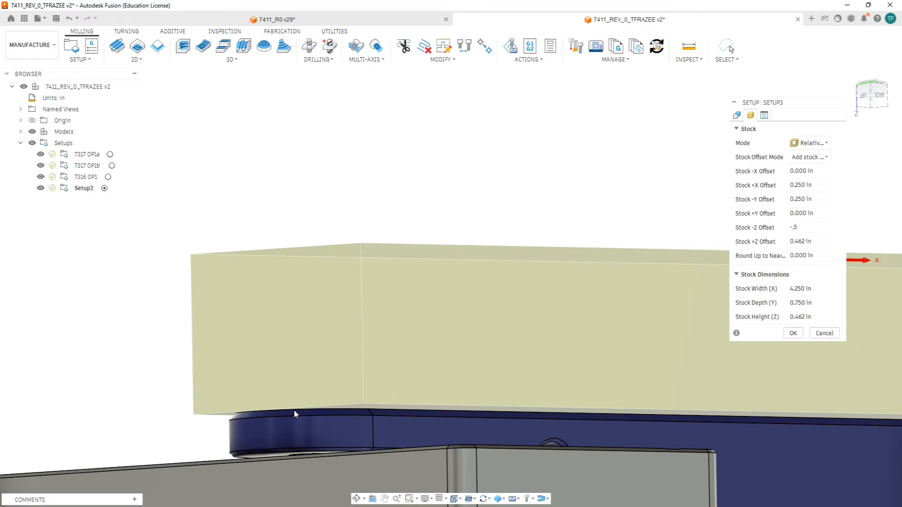
pyautogui.keyDown('shift'); pyautogui.moveTo(560, 314); pyautogui.dragTo(555, 352, button='middle'); pyautogui.keyUp('shift')
pyautogui.scroll(-6, 555, 351)
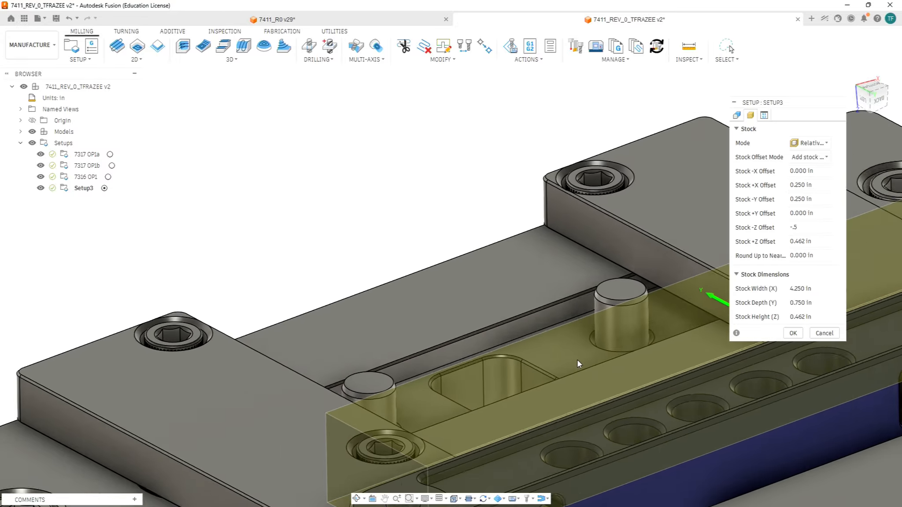
pyautogui.click(818, 242)
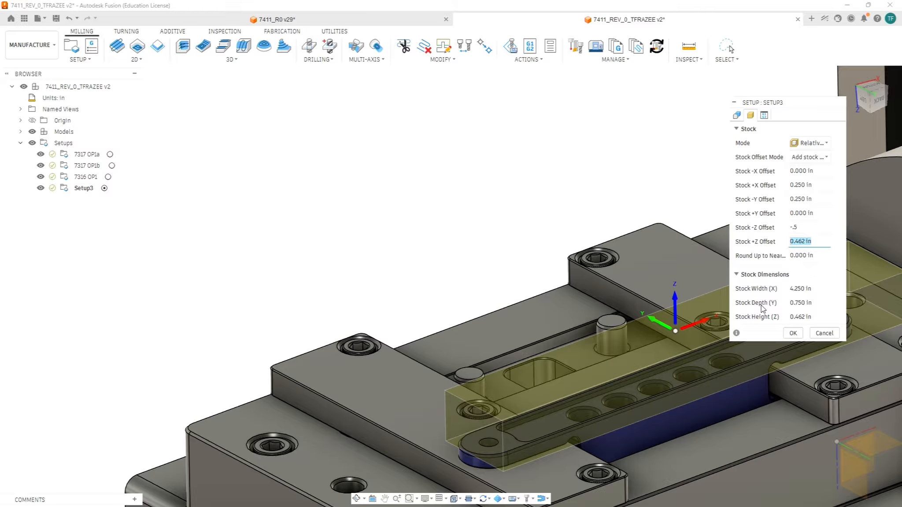
pyautogui.click(810, 212)
pyautogui.doubleClick(829, 210)
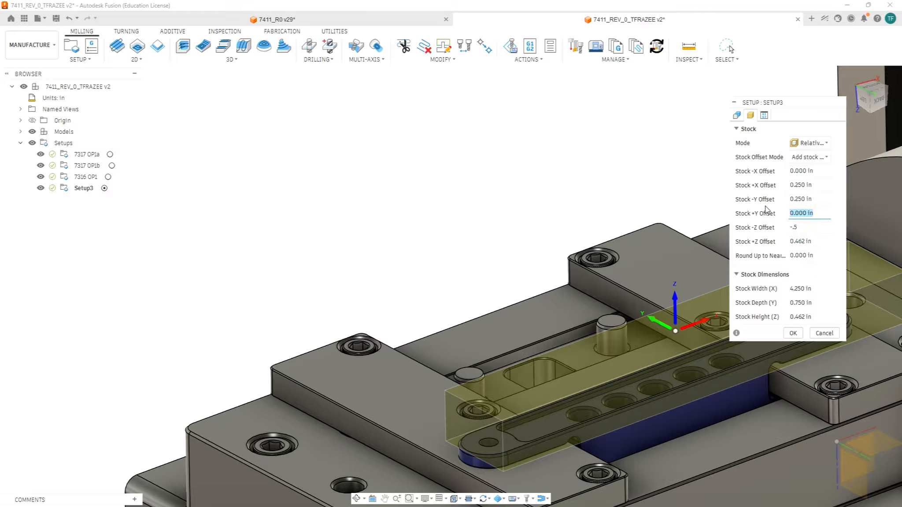
pyautogui.write('.25')
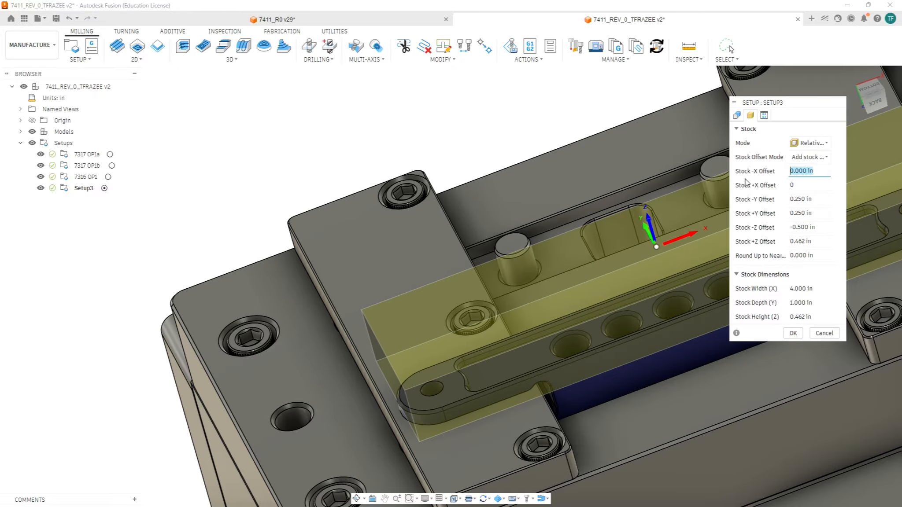
pyautogui.write('.05')
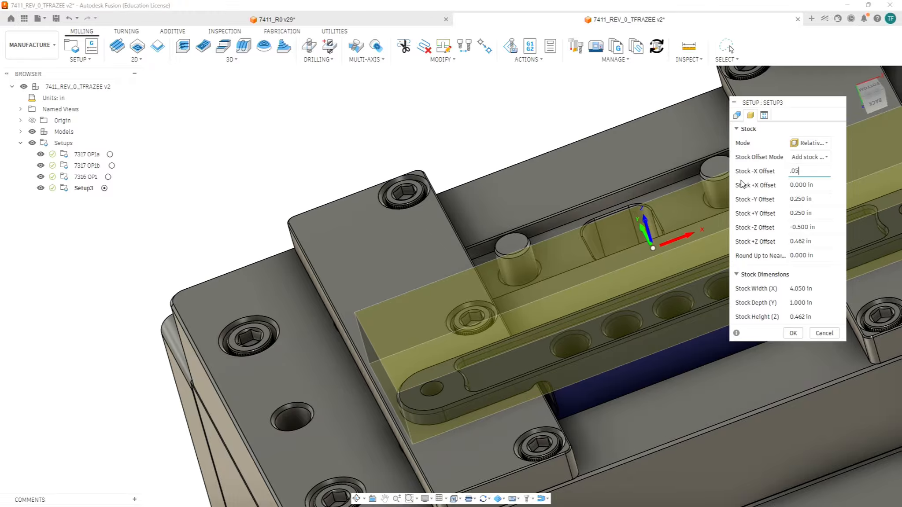
pyautogui.click(812, 185)
pyautogui.write('.05')
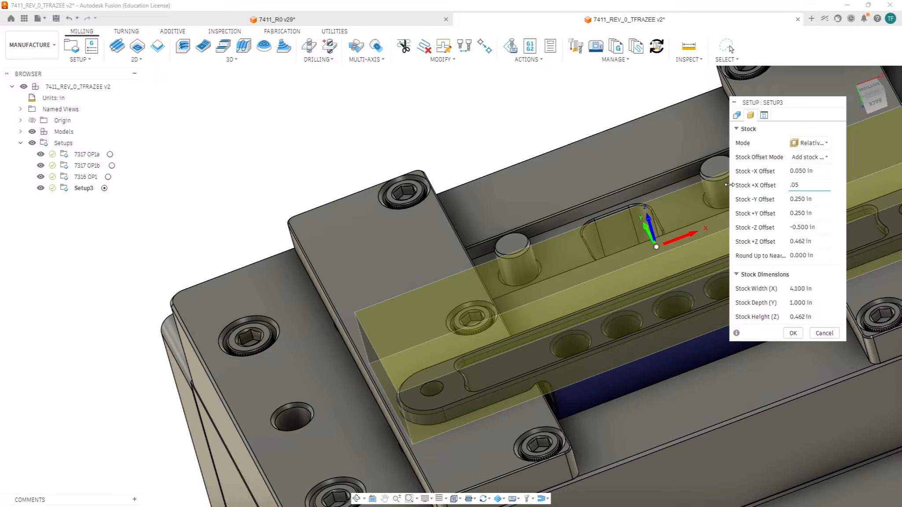
# Set the setup's program number to 73172 and its program comment to 7317 OP2
pyautogui.scroll(-10, 551, 272)
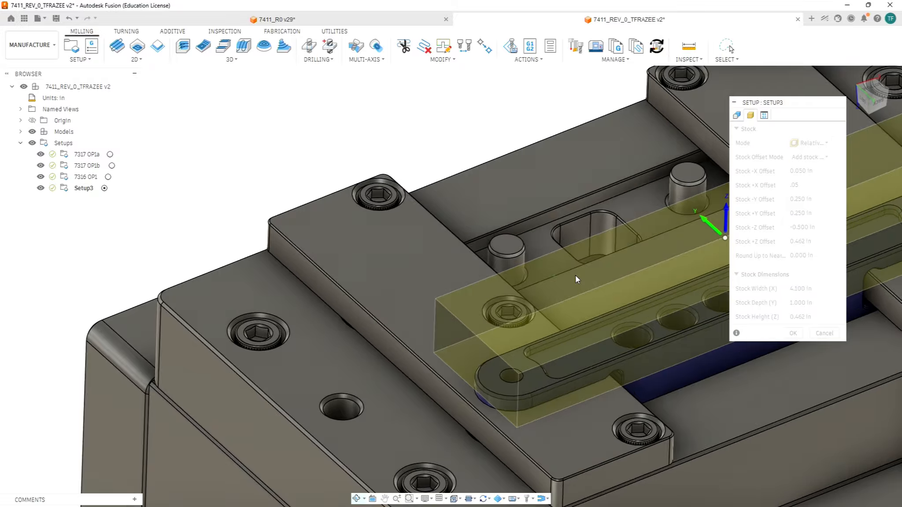
pyautogui.scroll(5, 625, 299)
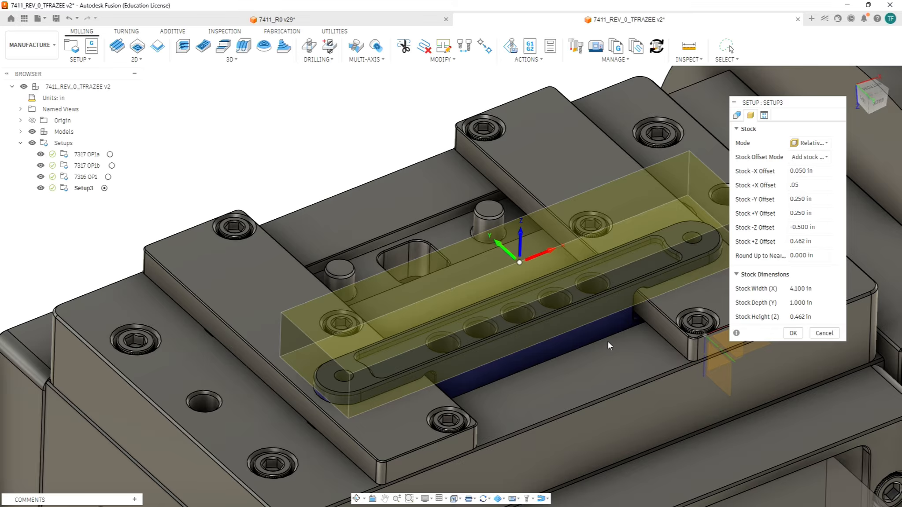
pyautogui.keyDown('shift'); pyautogui.moveTo(619, 382); pyautogui.dragTo(625, 335, button='middle'); pyautogui.keyUp('shift')
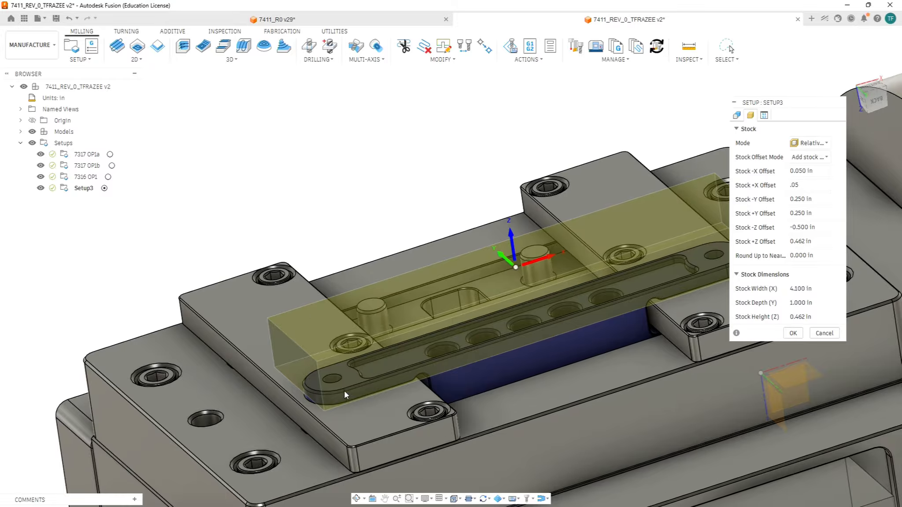
pyautogui.keyDown('shift'); pyautogui.moveTo(608, 384); pyautogui.dragTo(635, 388, button='middle'); pyautogui.keyUp('shift')
pyautogui.click(764, 115)
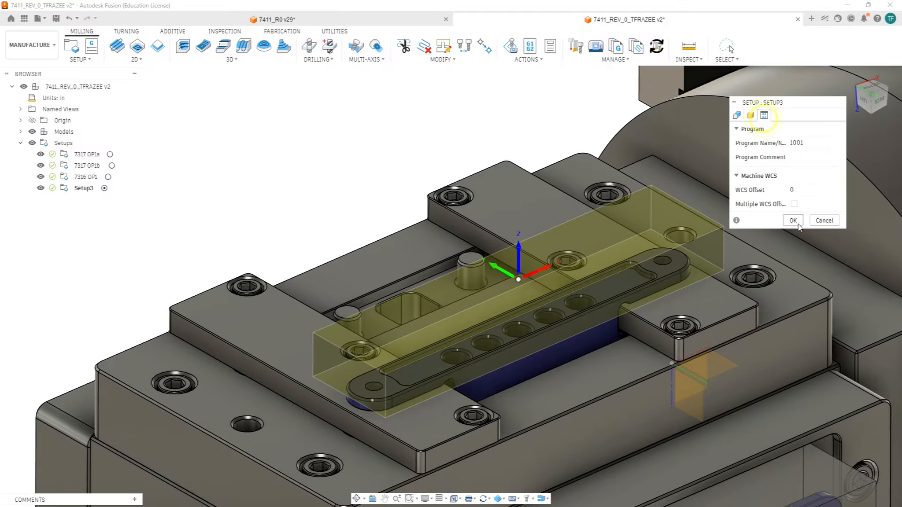
pyautogui.click(810, 143)
pyautogui.write('73172')
pyautogui.click(806, 163)
pyautogui.write('OP2')
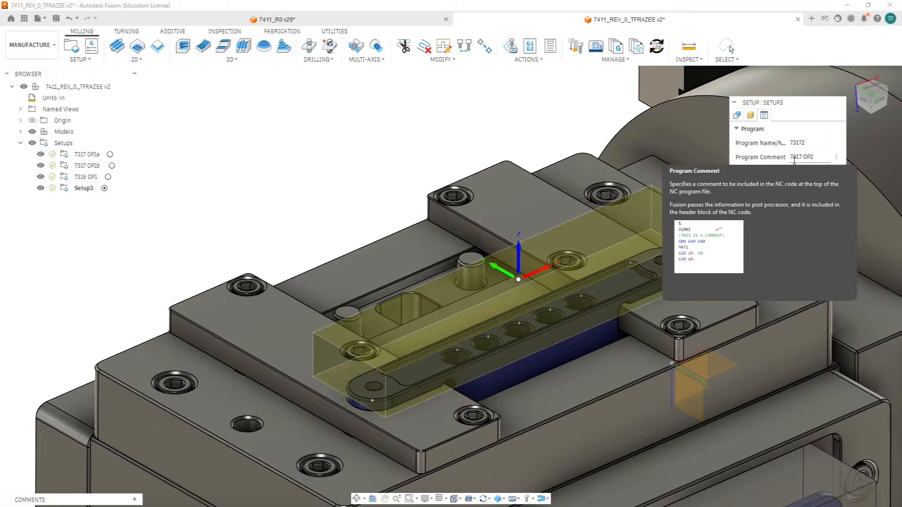
# Enable multiple WCS offsets with 2 instances and set the operation order to Order by tool
pyautogui.click(814, 192)
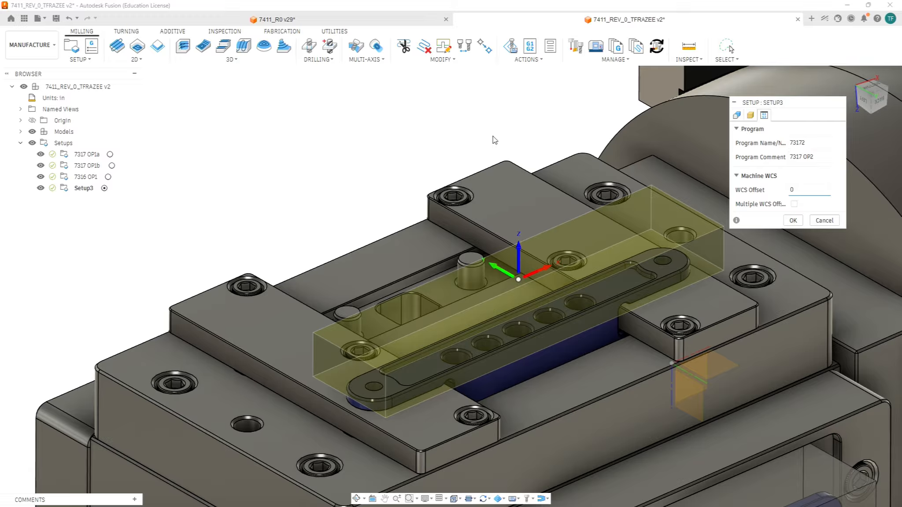
pyautogui.click(794, 204)
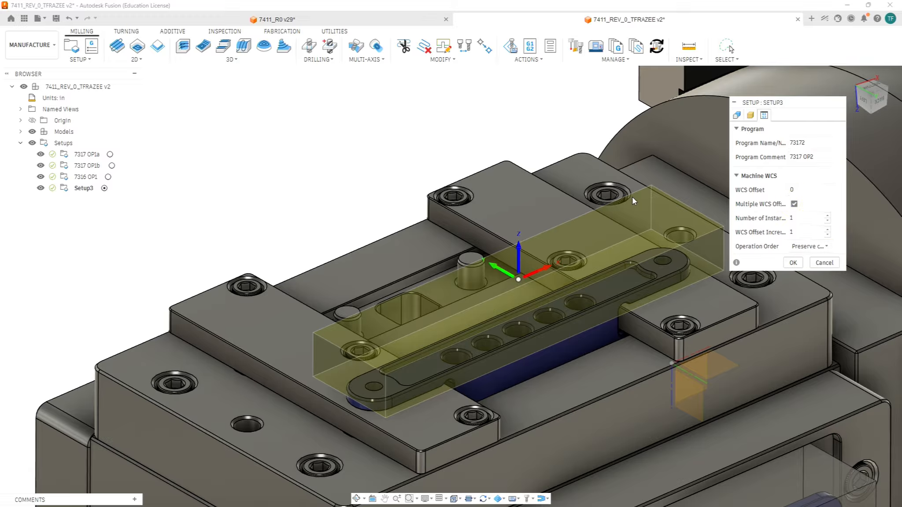
pyautogui.click(828, 216)
pyautogui.click(825, 246)
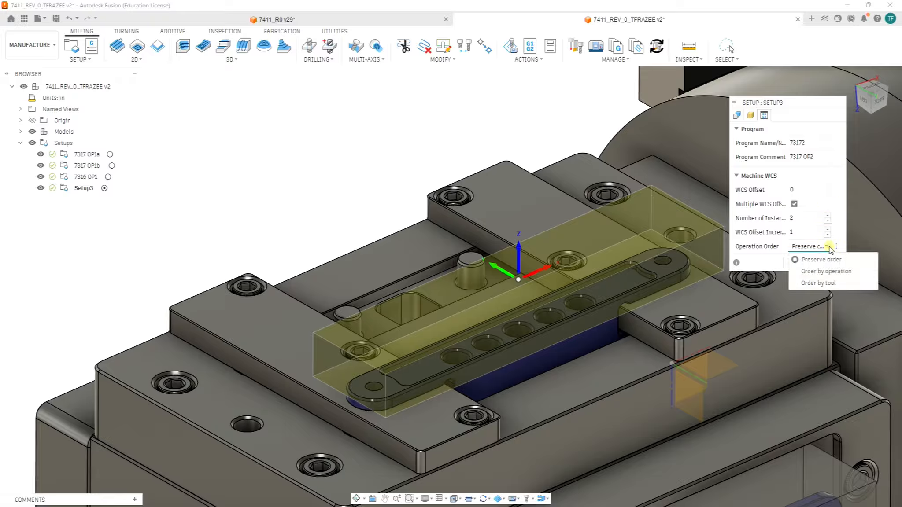
pyautogui.click(819, 283)
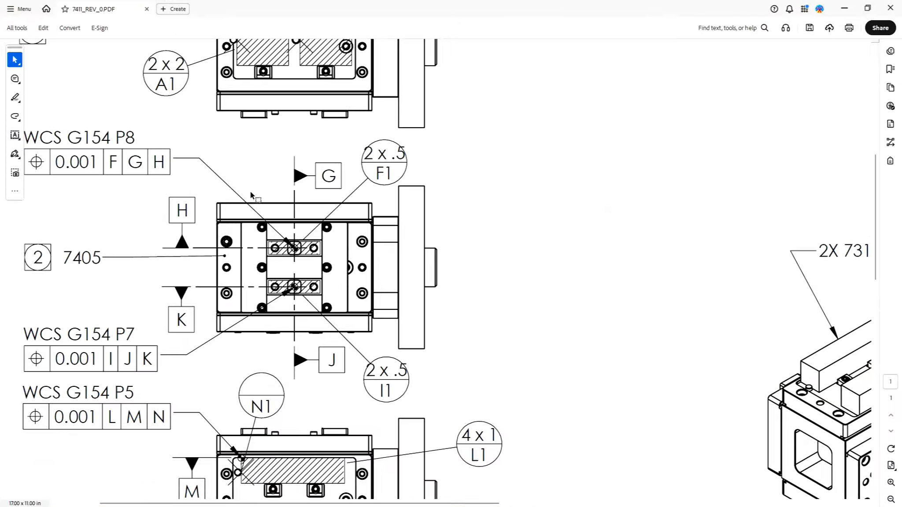
# Look up program 73172 in the WCS offset table of the 7411_REV_0 drawing and set the setup's WCS offset to 13
pyautogui.hscroll(-3, 370, 494)
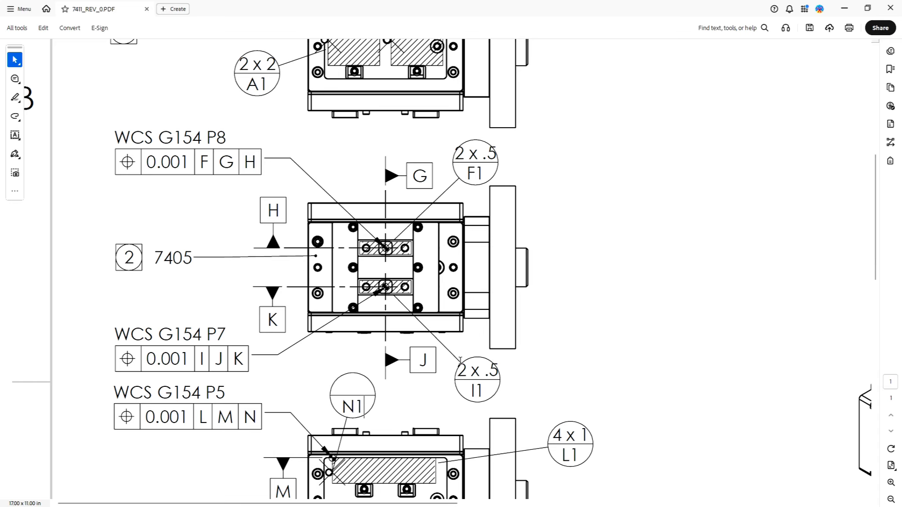
pyautogui.moveTo(384, 503)
pyautogui.mouseDown()
pyautogui.moveTo(789, 496)
pyautogui.moveTo(817, 466)
pyautogui.mouseUp()
pyautogui.moveTo(876, 169); pyautogui.dragTo(891, 70)
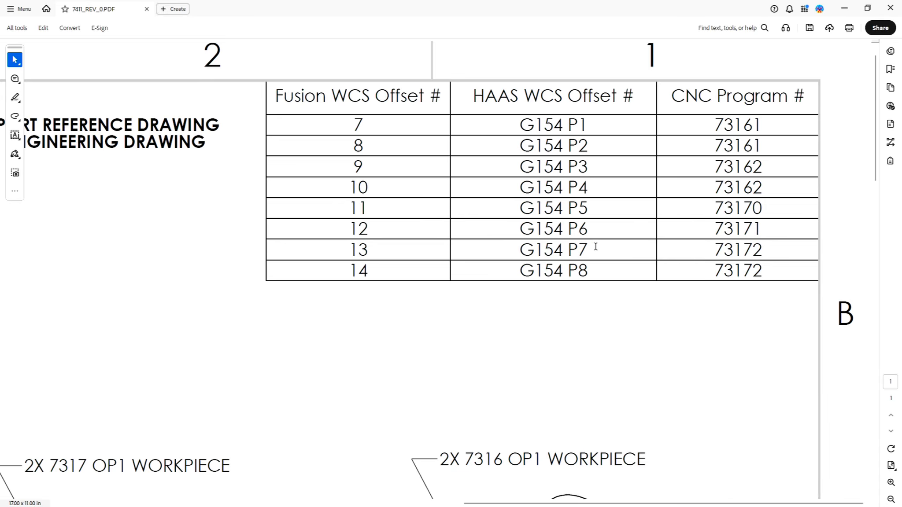
pyautogui.click(844, 8)
pyautogui.click(809, 189)
pyautogui.write('13')
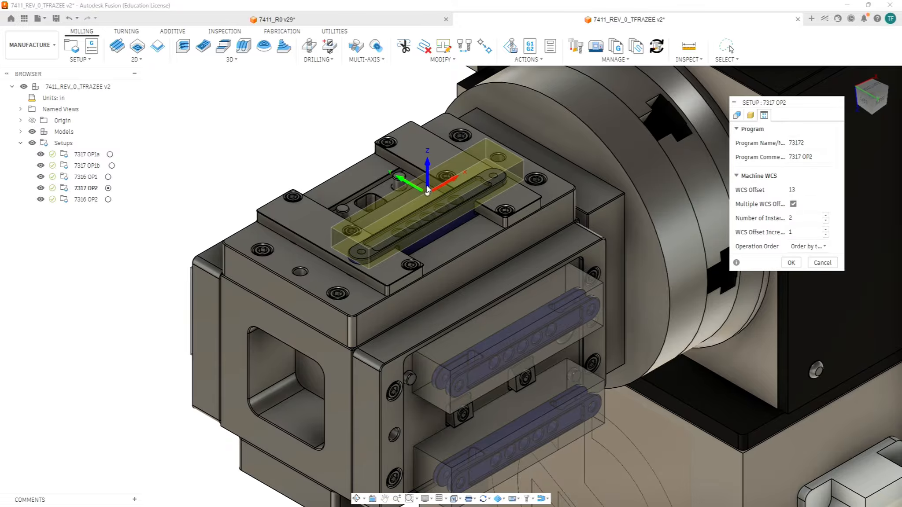
# Set the WCS origin to Model box point and place it at the bottom centre of the bar's bounding box
pyautogui.click(739, 115)
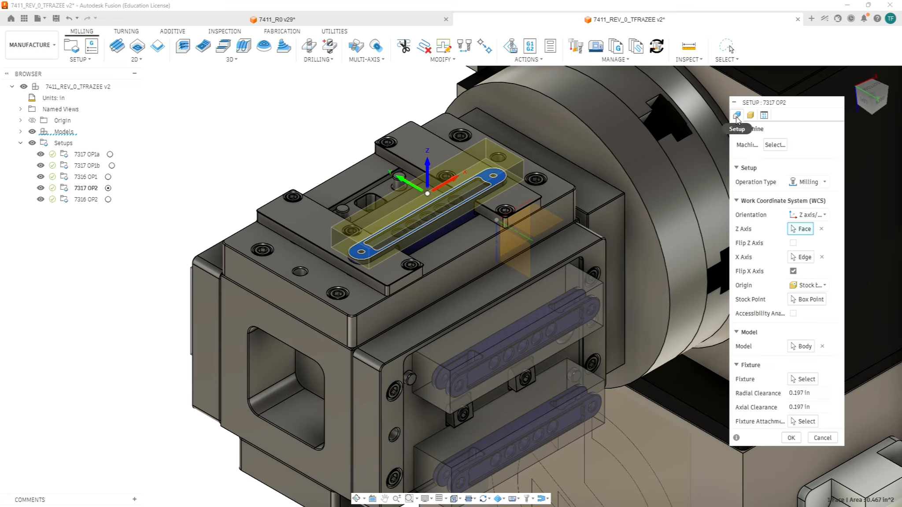
pyautogui.click(814, 287)
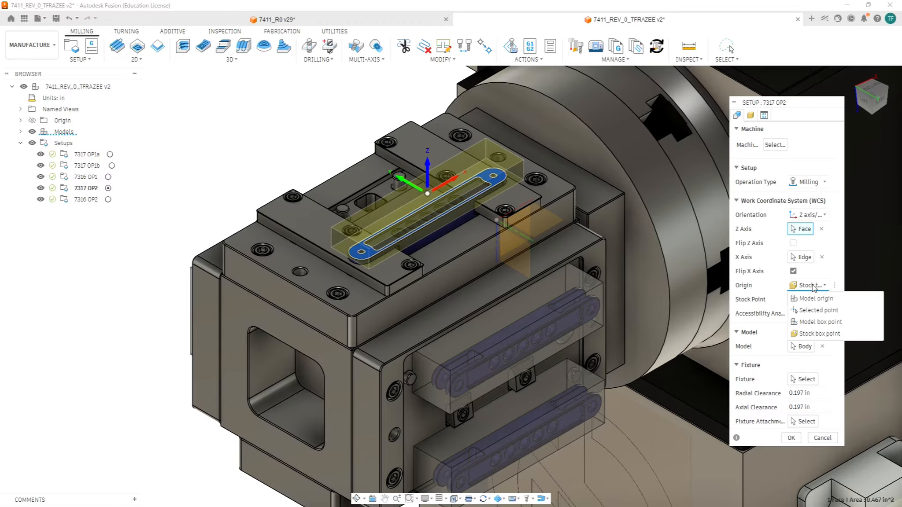
pyautogui.click(818, 322)
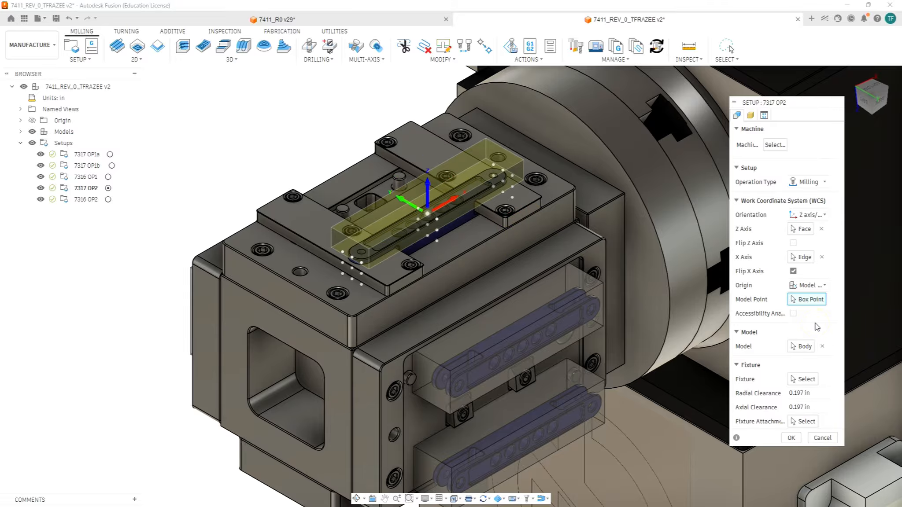
pyautogui.scroll(10, 420, 207)
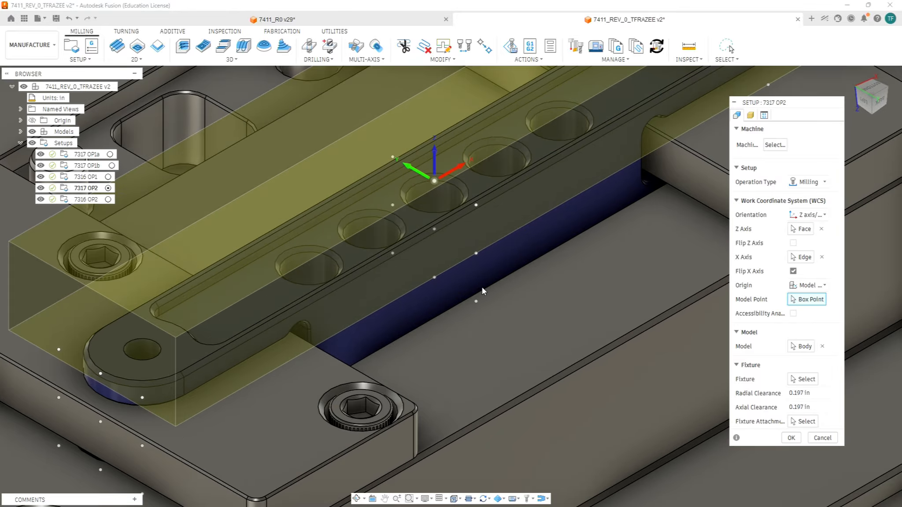
pyautogui.keyDown('shift'); pyautogui.moveTo(490, 287); pyautogui.dragTo(484, 322, button='middle'); pyautogui.keyUp('shift')
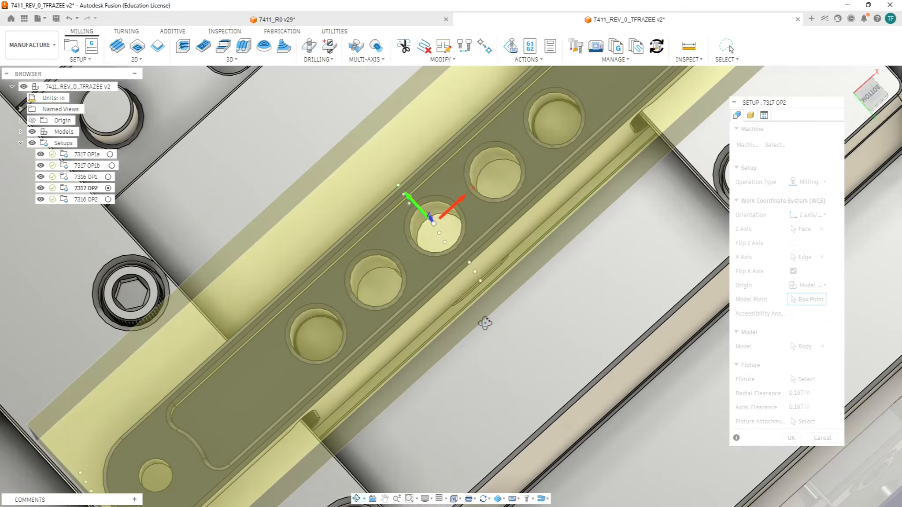
pyautogui.click(446, 242)
pyautogui.keyDown('shift'); pyautogui.moveTo(490, 340); pyautogui.dragTo(491, 306, button='middle'); pyautogui.keyUp('shift')
pyautogui.scroll(-5, 491, 305)
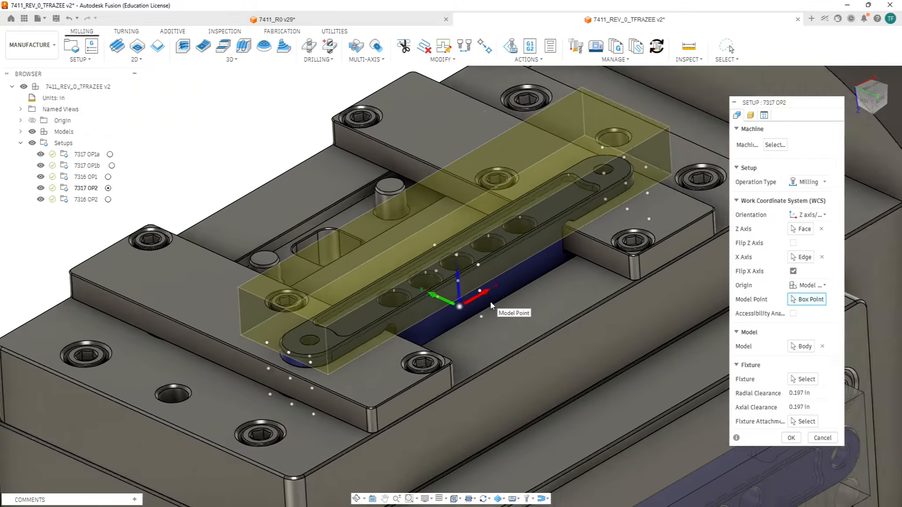
pyautogui.scroll(-2, 552, 306)
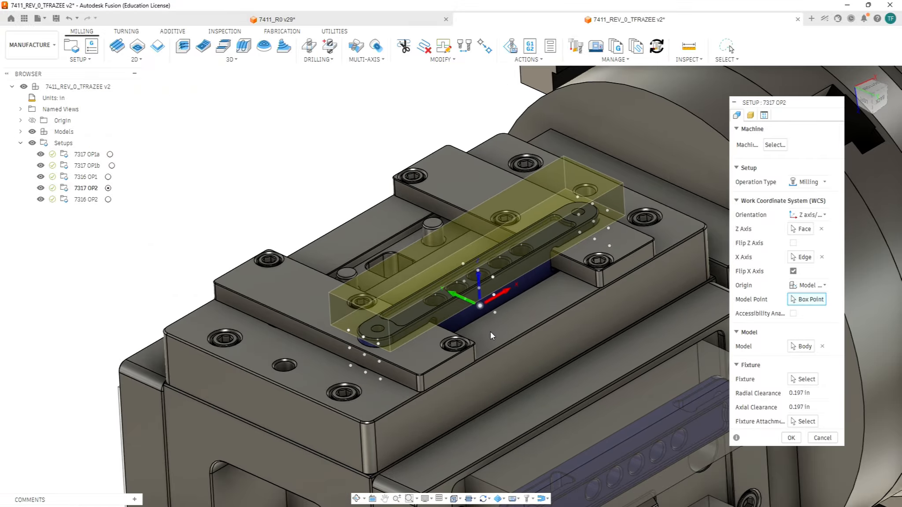
pyautogui.scroll(-5, 551, 331)
pyautogui.scroll(4, 633, 314)
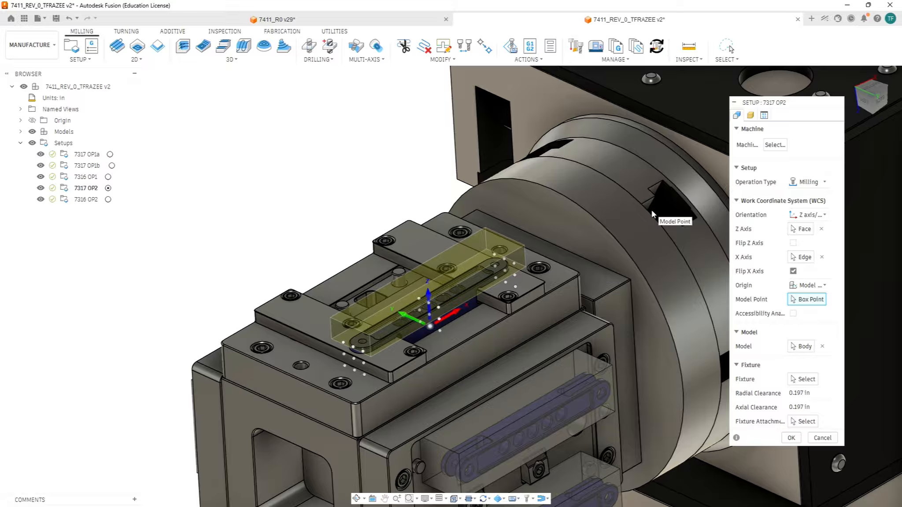
# Accept the setup's settings and name the new setup 7317 OP2
pyautogui.click(764, 116)
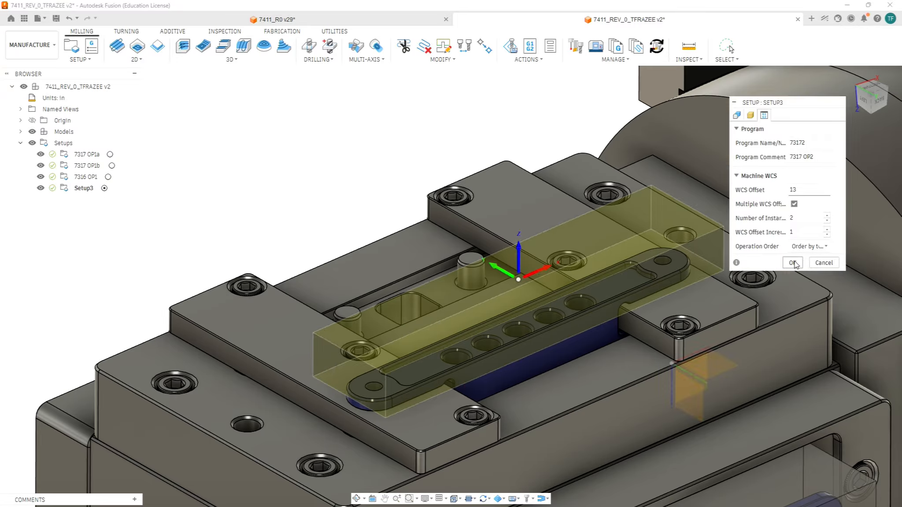
pyautogui.click(793, 263)
pyautogui.write('7')
pyautogui.write('317')
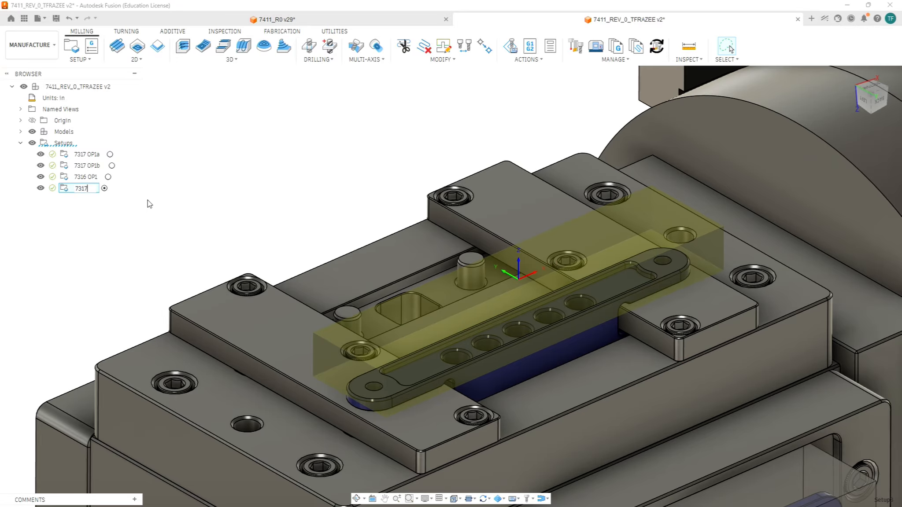
pyautogui.write(' OP2')
pyautogui.press('Return')
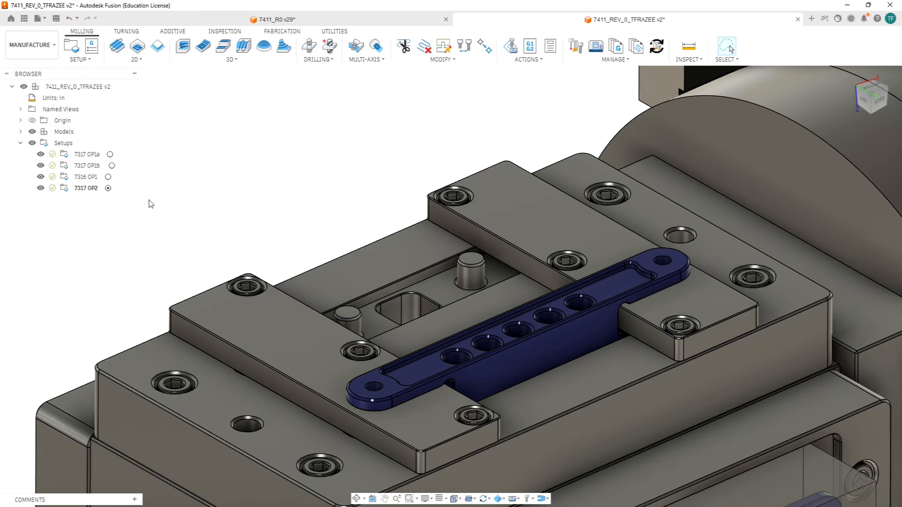
# Examine the finished red 7316 part on the fixture's upper face and the one inside its stock block on the adjacent side face
pyautogui.scroll(-6, 213, 214)
pyautogui.keyDown('shift'); pyautogui.moveTo(244, 190); pyautogui.dragTo(408, 206, button='middle'); pyautogui.keyUp('shift')
pyautogui.keyDown('shift'); pyautogui.moveTo(409, 207); pyautogui.dragTo(416, 214, button='middle'); pyautogui.keyUp('shift')
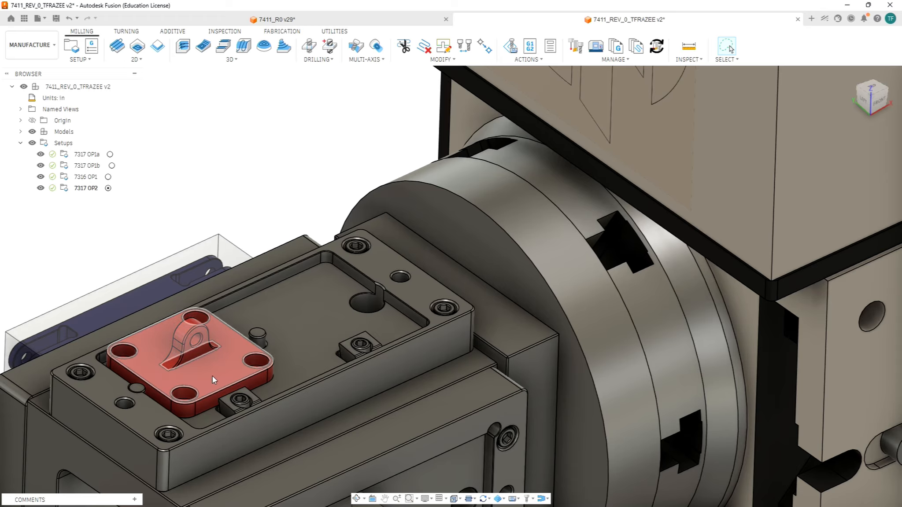
pyautogui.scroll(-2, 228, 364)
pyautogui.scroll(-4, 285, 401)
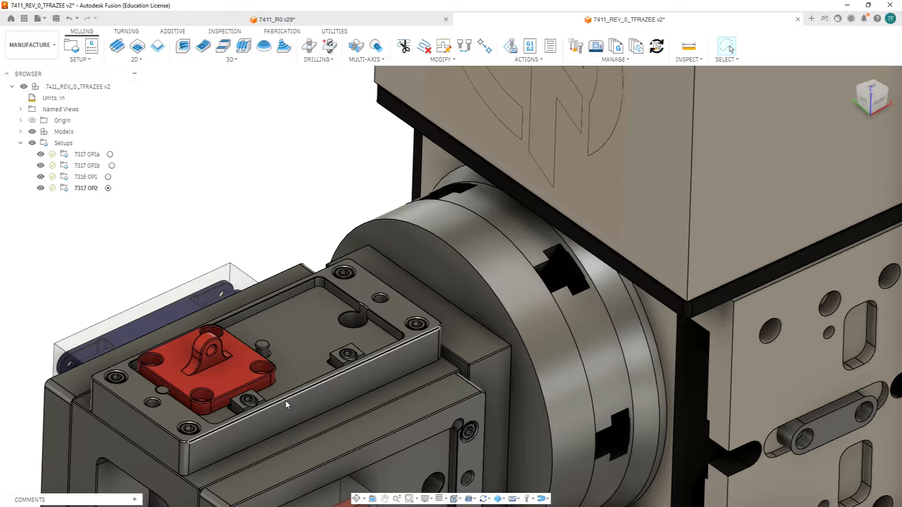
pyautogui.scroll(-2, 289, 409)
pyautogui.scroll(10, 319, 456)
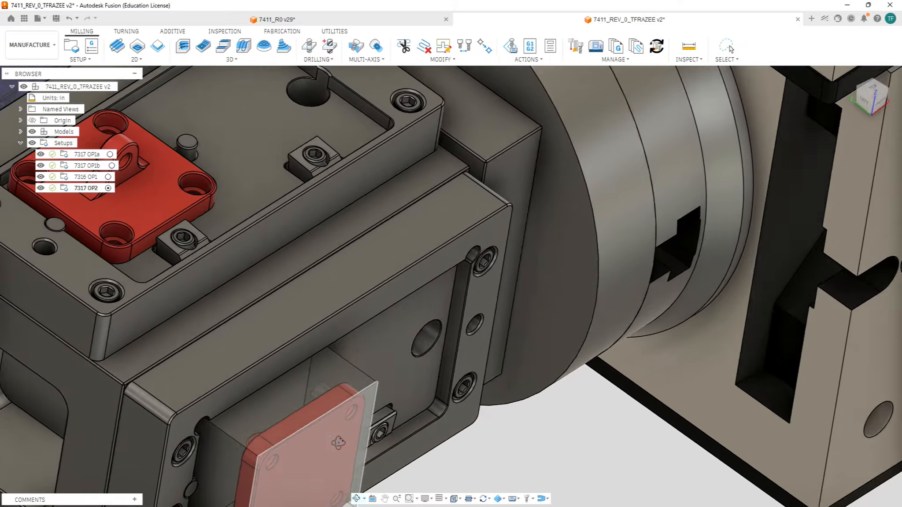
pyautogui.keyDown('shift'); pyautogui.moveTo(338, 443); pyautogui.dragTo(341, 471, button='middle'); pyautogui.keyUp('shift')
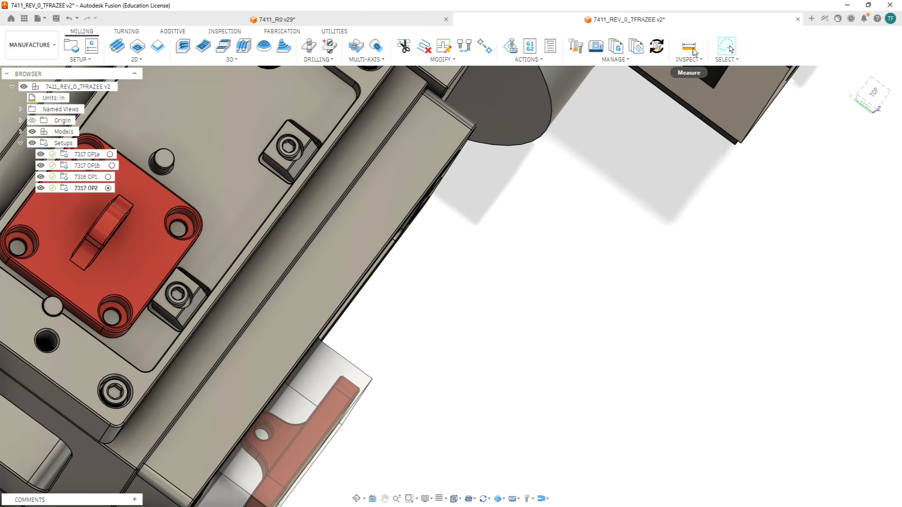
# Measure from an edge of the red part on the fixture's side face to the face of its surrounding stock block
pyautogui.click(693, 48)
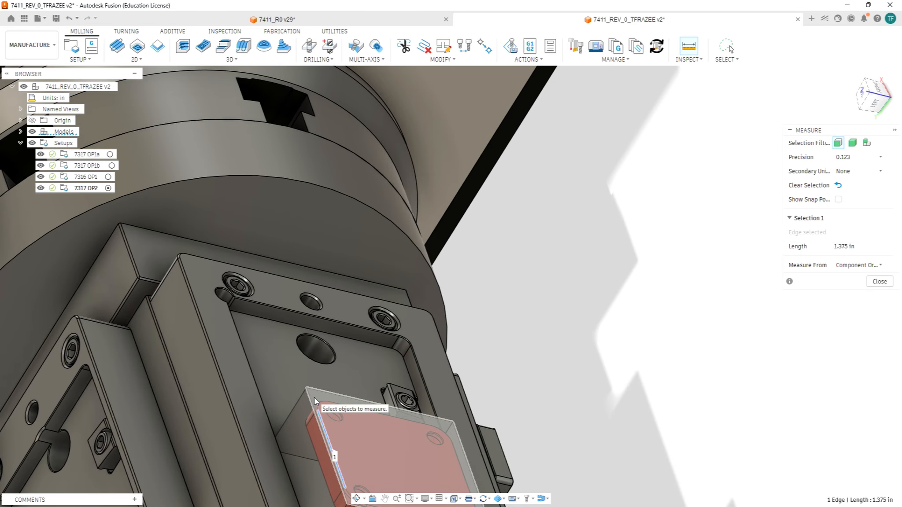
pyautogui.click(315, 399)
pyautogui.scroll(-5, 387, 406)
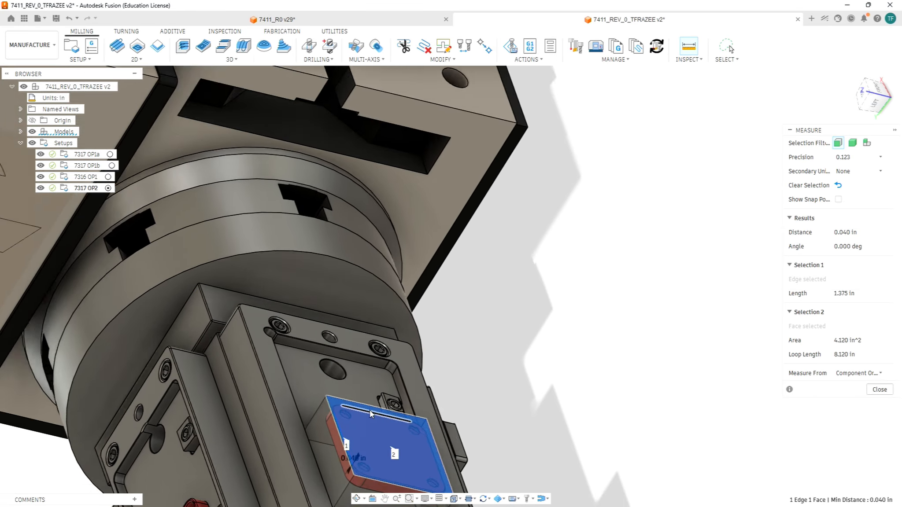
pyautogui.scroll(-3, 387, 406)
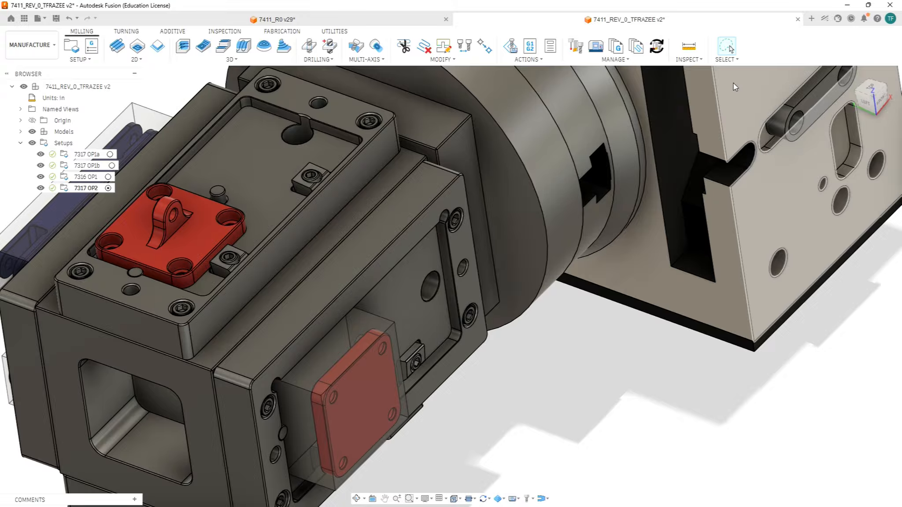
pyautogui.click(690, 48)
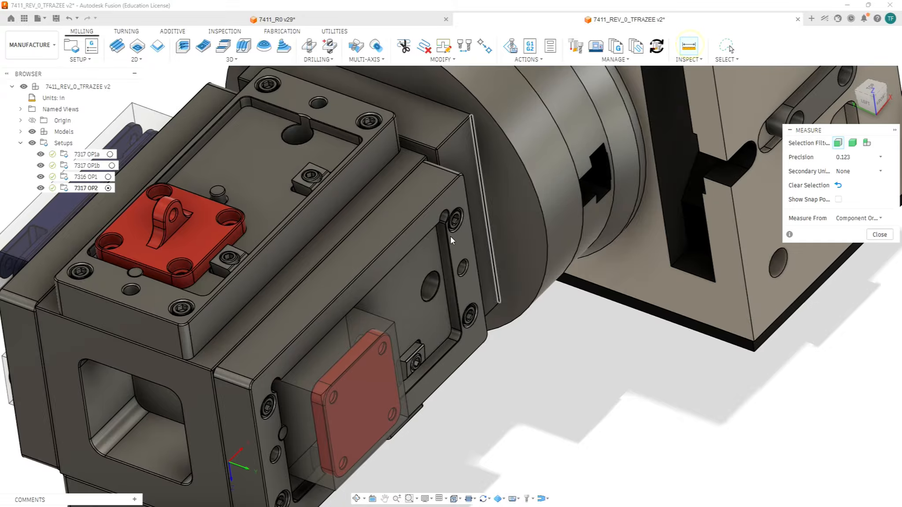
pyautogui.click(387, 330)
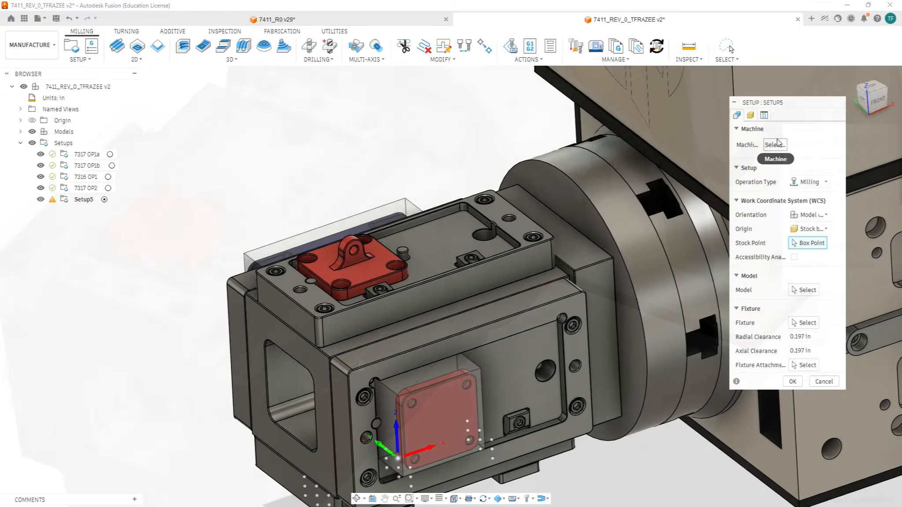
# Select the upper red part as the new setup's model and orient it by Z axis/plane & X axis using its flat face and front edge
pyautogui.click(812, 289)
pyautogui.click(368, 268)
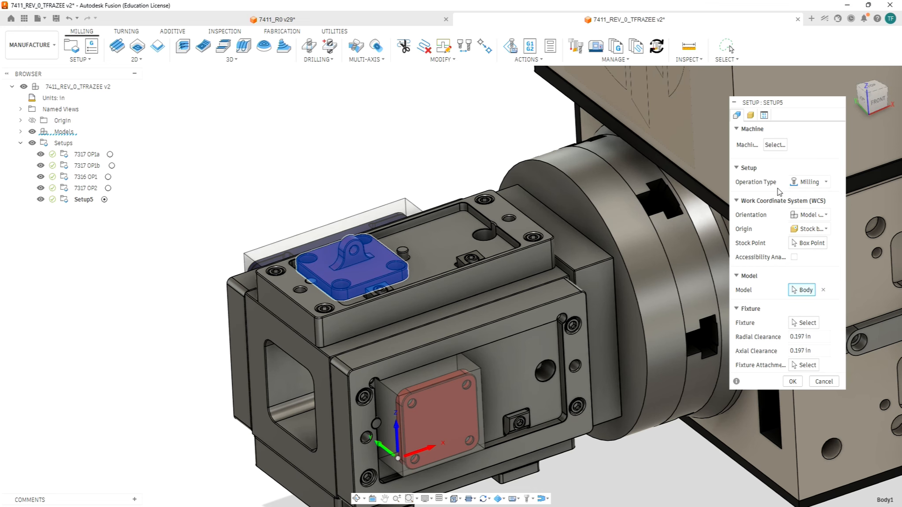
pyautogui.click(808, 215)
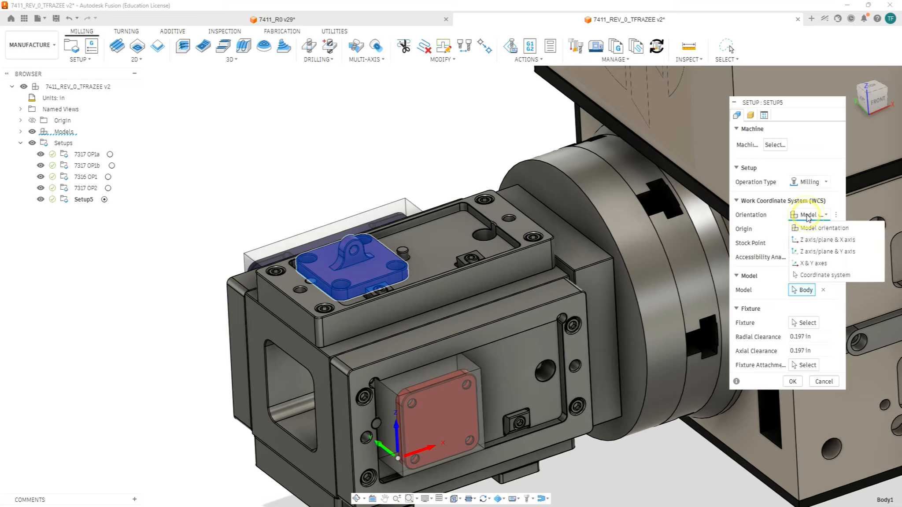
pyautogui.click(815, 240)
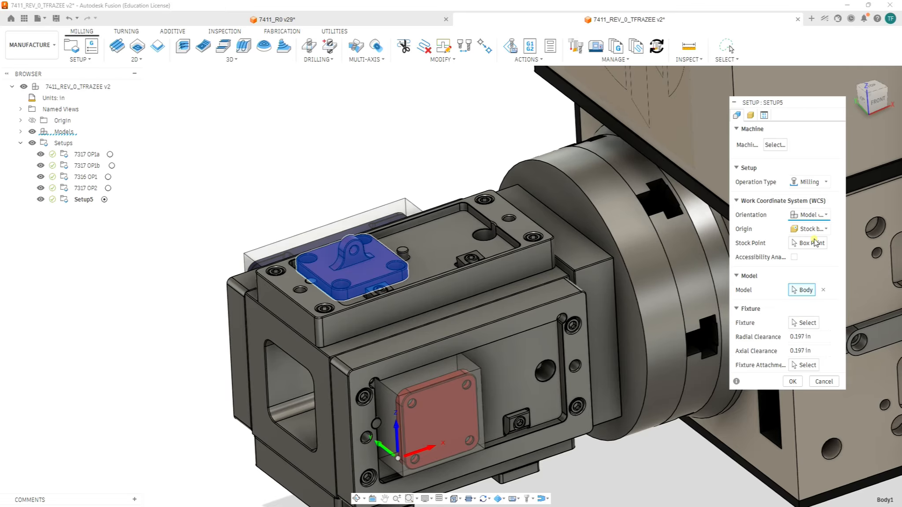
pyautogui.click(364, 270)
pyautogui.click(394, 273)
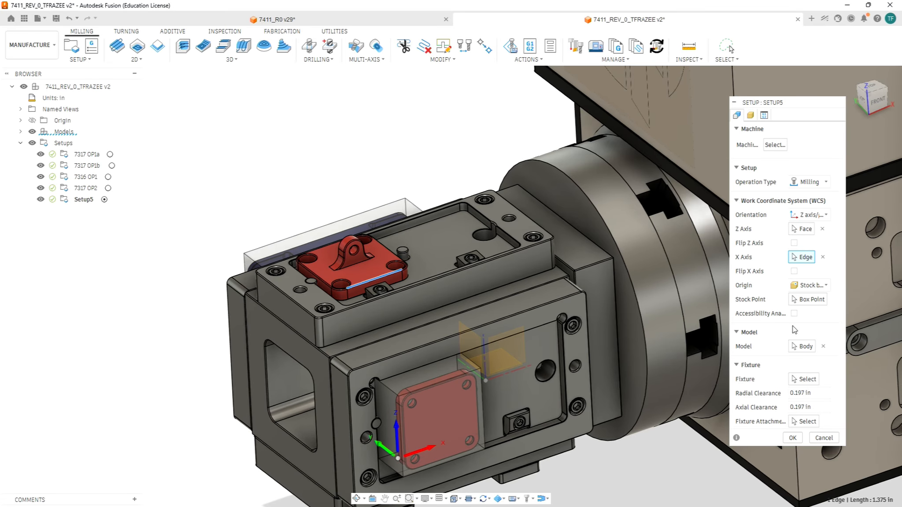
# Set the setup's stock to a Relative size box with the offset mode Add stock to all sides
pyautogui.click(751, 115)
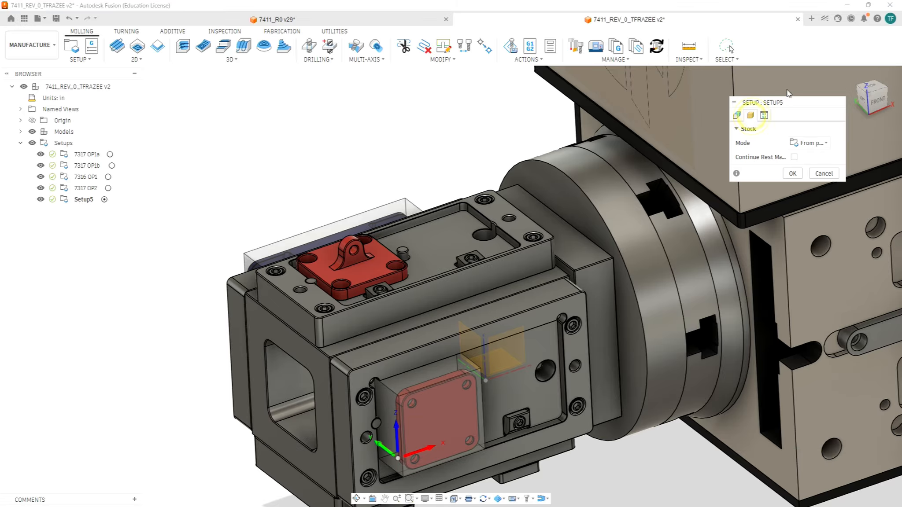
pyautogui.click(809, 142)
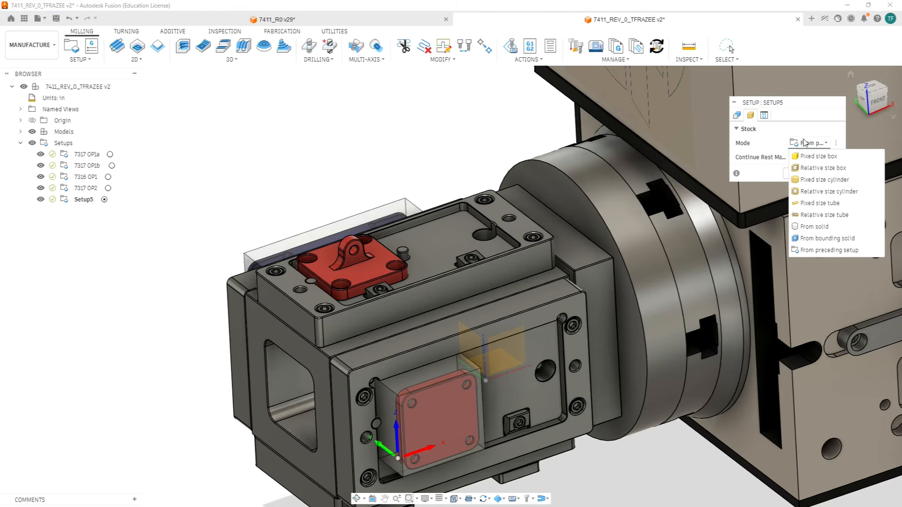
pyautogui.click(823, 168)
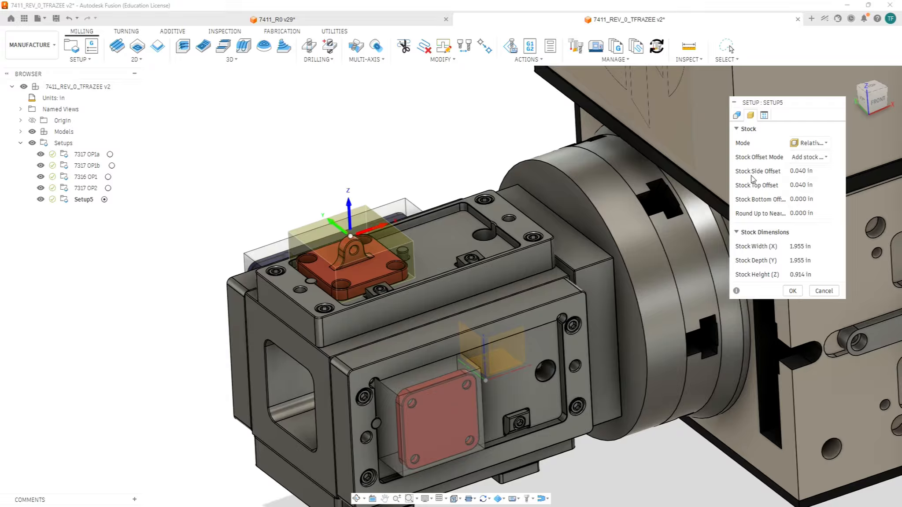
pyautogui.click(808, 157)
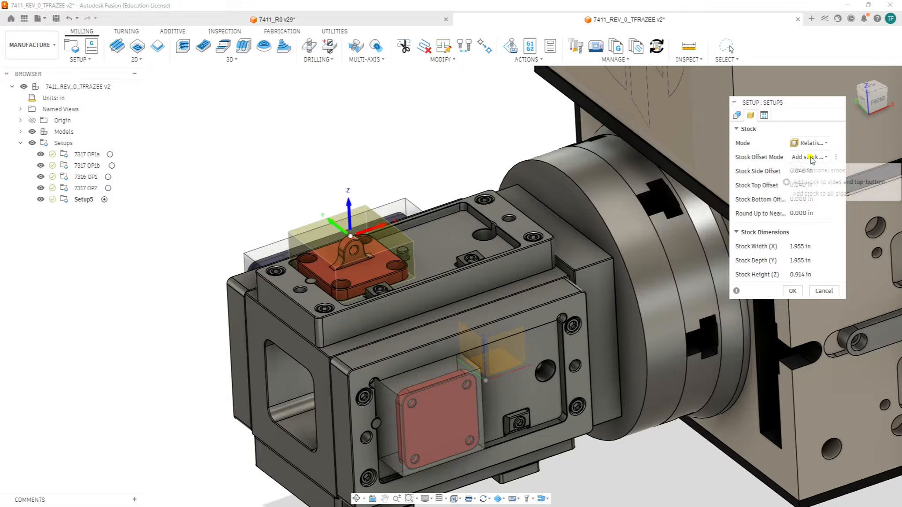
pyautogui.click(811, 195)
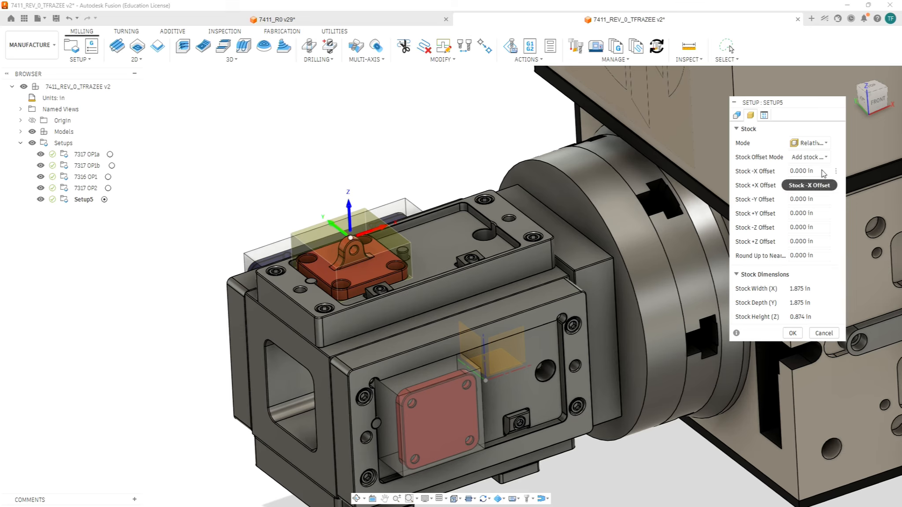
# Set the stock's -Y and +Y offsets to 0.0625 in each
pyautogui.click(816, 200)
pyautogui.moveTo(816, 201); pyautogui.dragTo(764, 206)
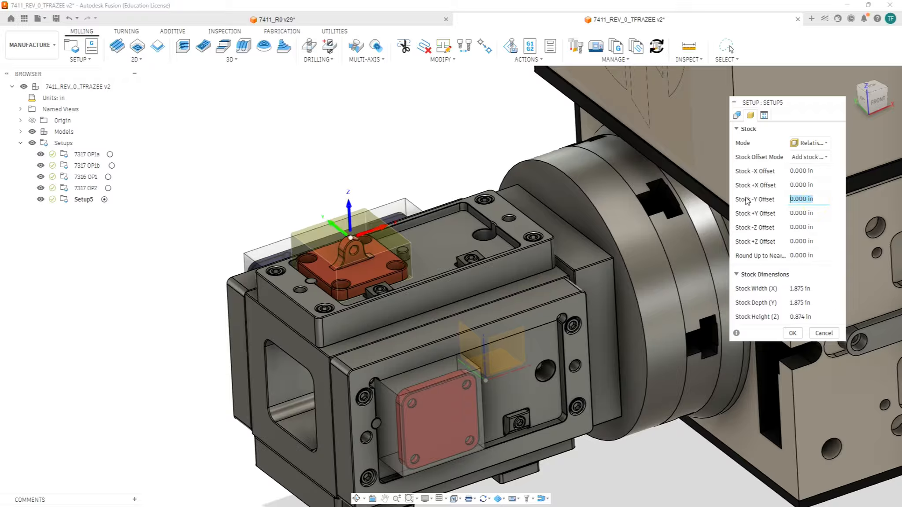
pyautogui.write('.0625')
pyautogui.press('Tab')
pyautogui.write('.0')
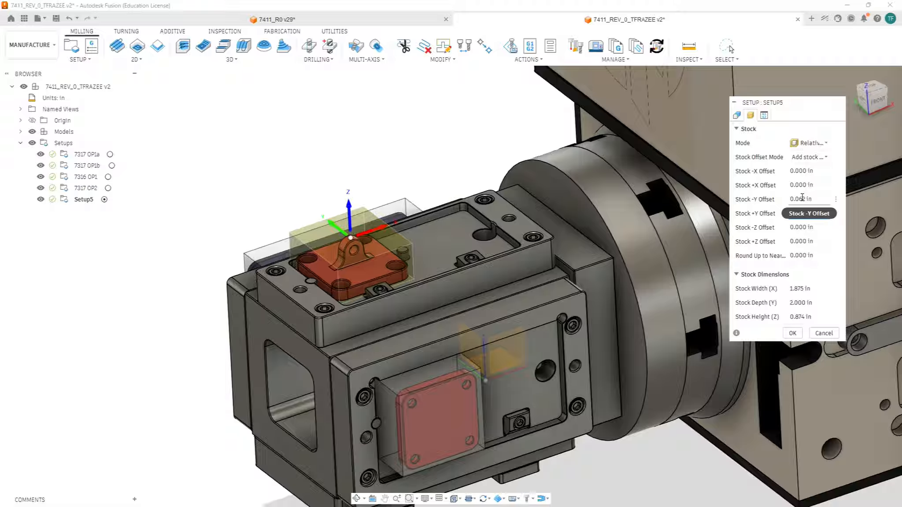
# Set the stock's -X offset to 0.0925 in and its +X offset to 0.092 in
pyautogui.click(791, 172)
pyautogui.write('.0925')
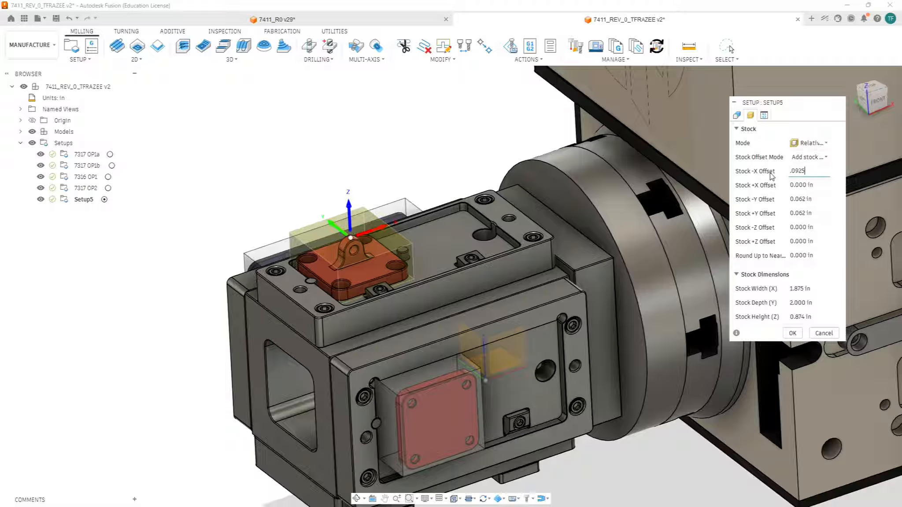
pyautogui.click(793, 185)
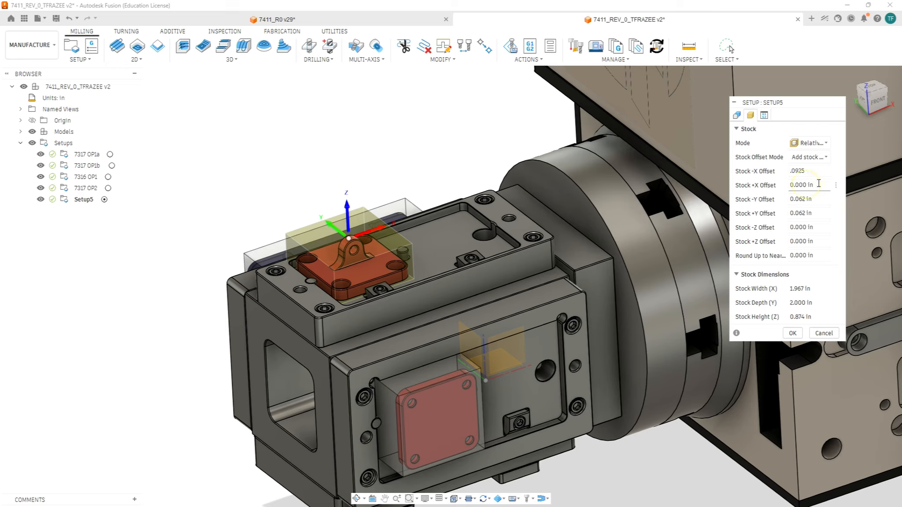
pyautogui.write('.092')
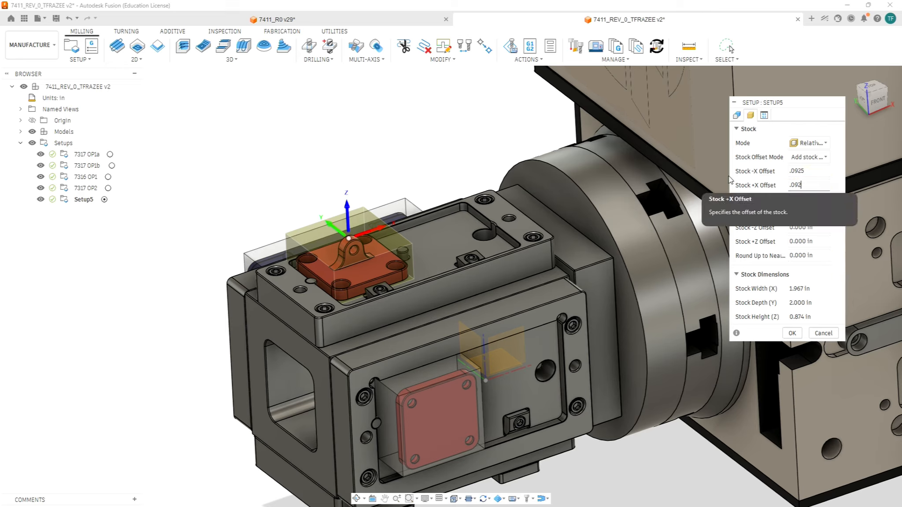